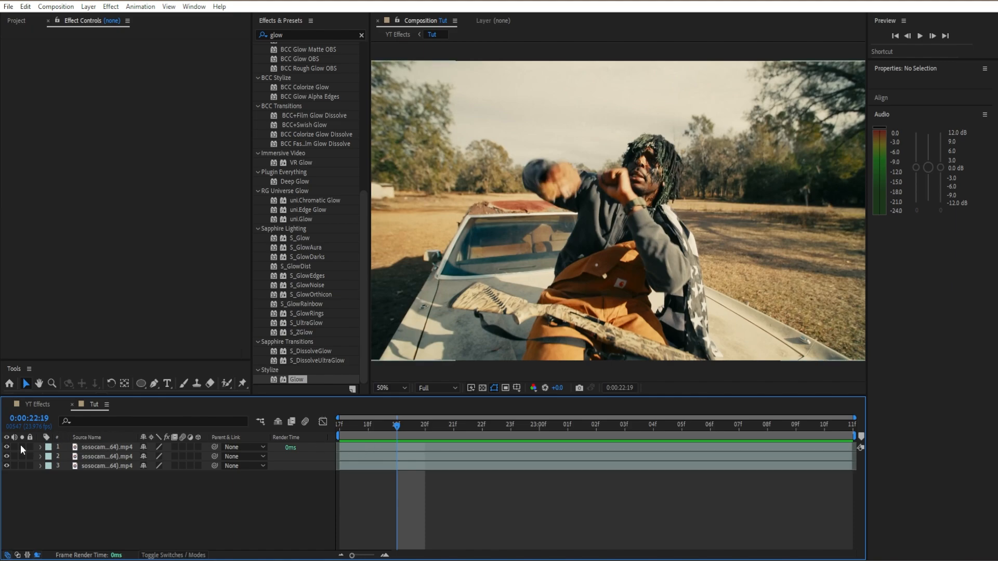
Temporarily hide the top two clips to view each of the three stacked clips, and show them again.
click(7, 447)
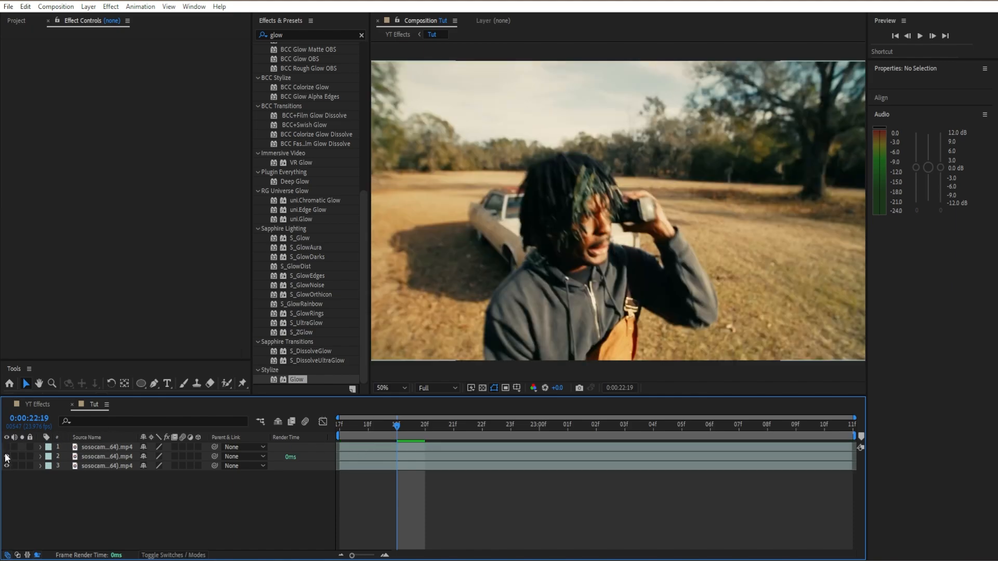
click(7, 457)
click(82, 466)
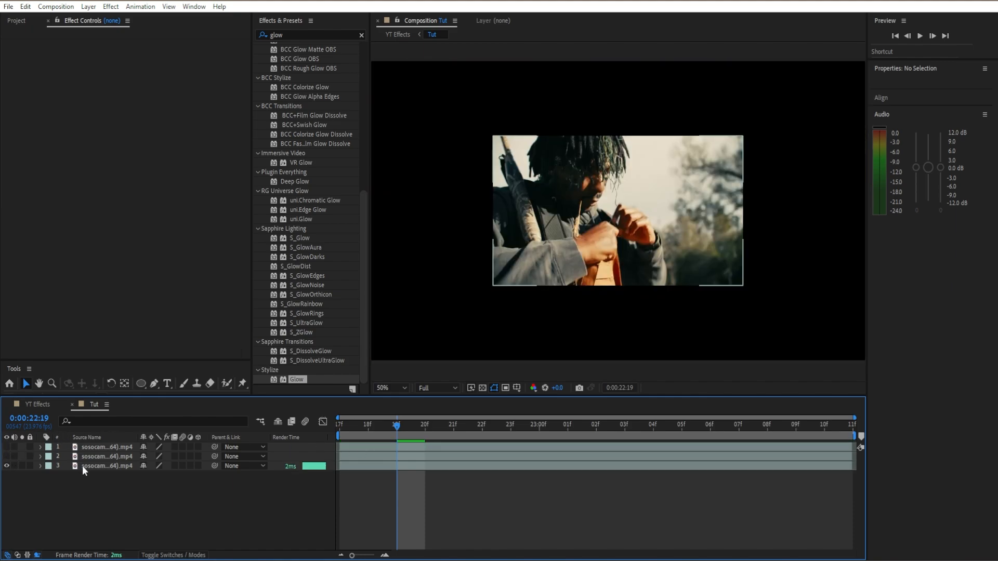
key(s)
right_click(152, 476)
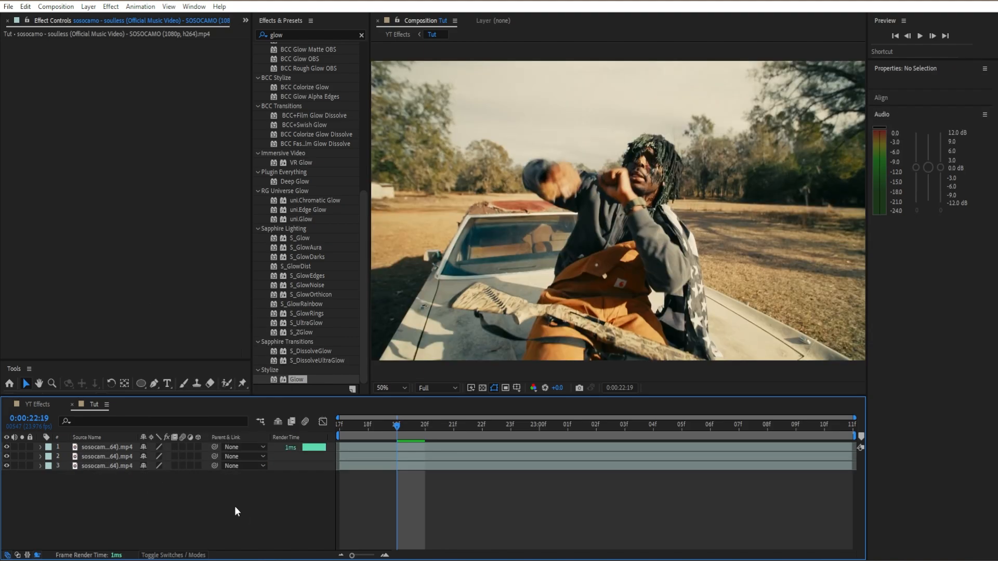
Create a new white solid and place it below the three clips as the background.
right_click(220, 506)
mouse_move(270, 373)
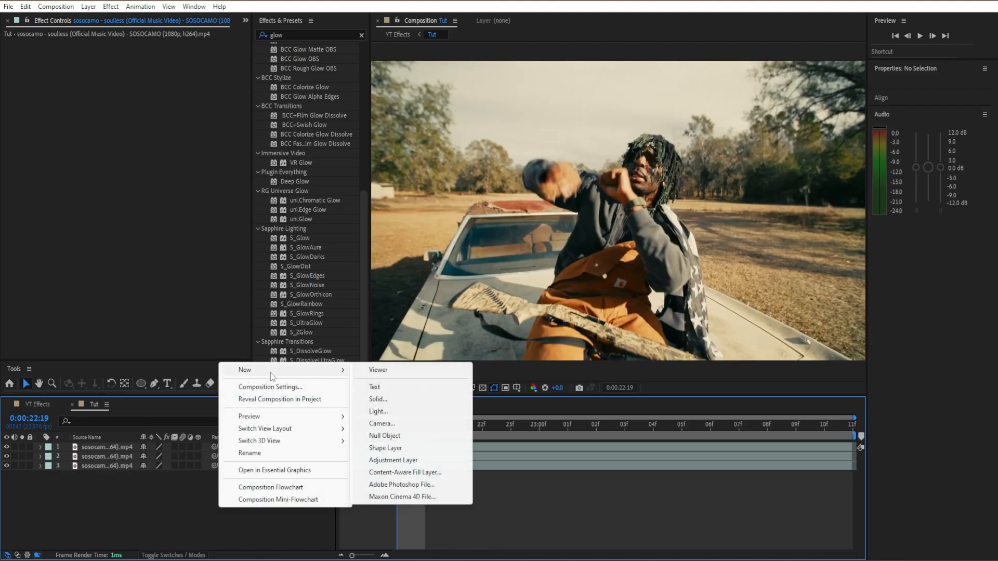
click(392, 395)
click(545, 382)
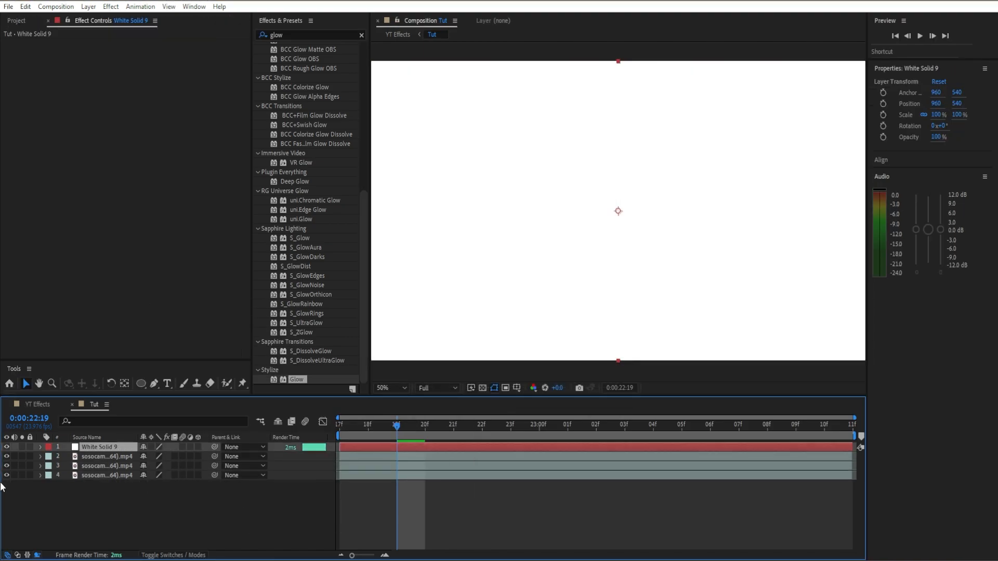
drag(88, 445, 112, 490)
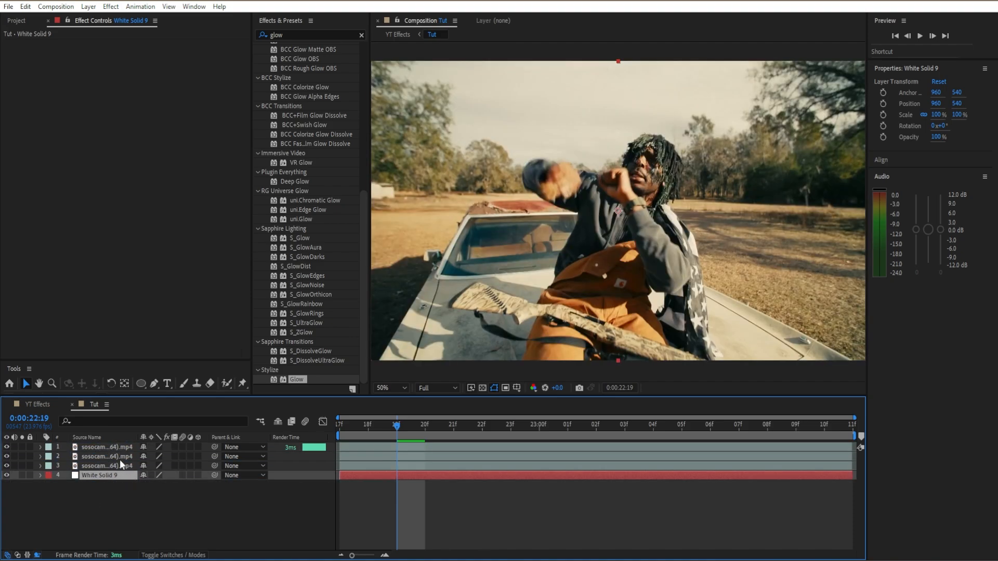
Scale the top clip down to 58%.
click(113, 458)
click(117, 466)
click(120, 448)
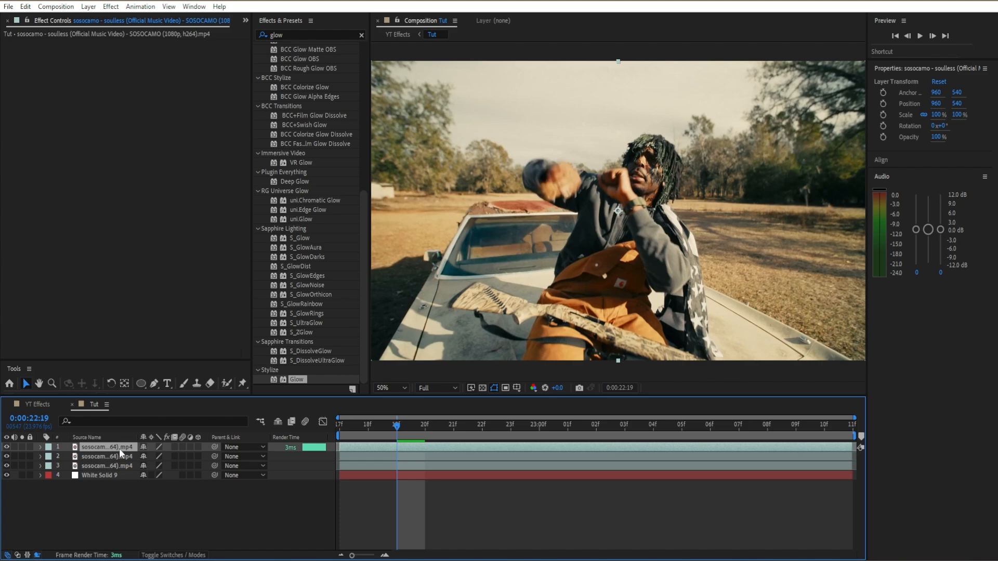
key(s)
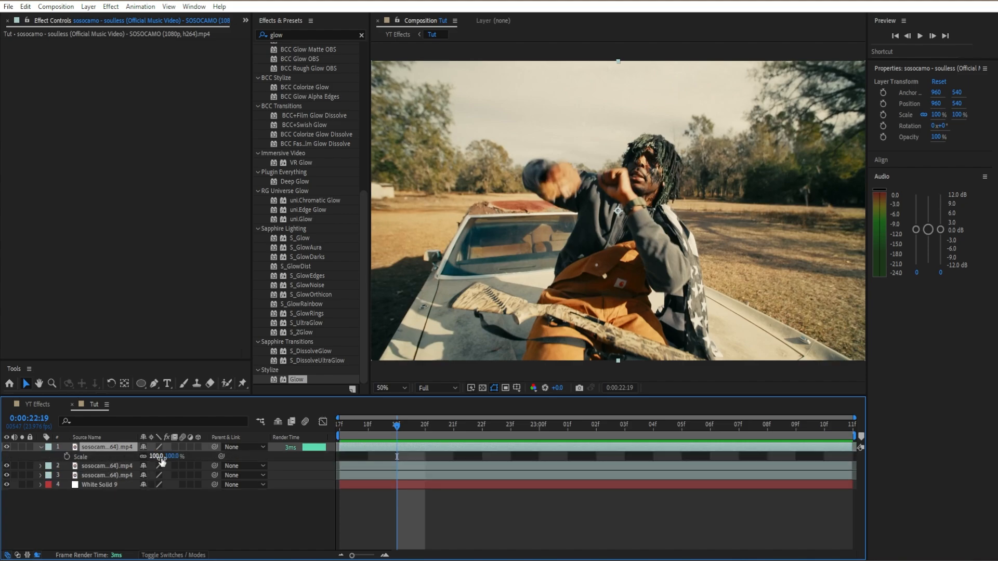
drag(162, 457, 140, 458)
key(s)
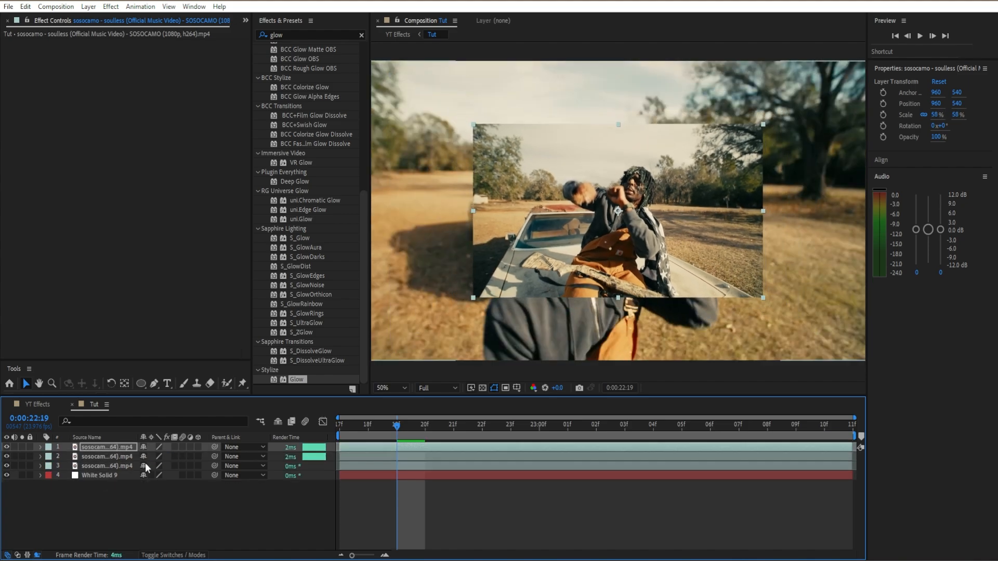
Scale the second clip to 36% and the third to 53%, keeping the Scale property of all three clips displayed.
click(104, 456)
key(s)
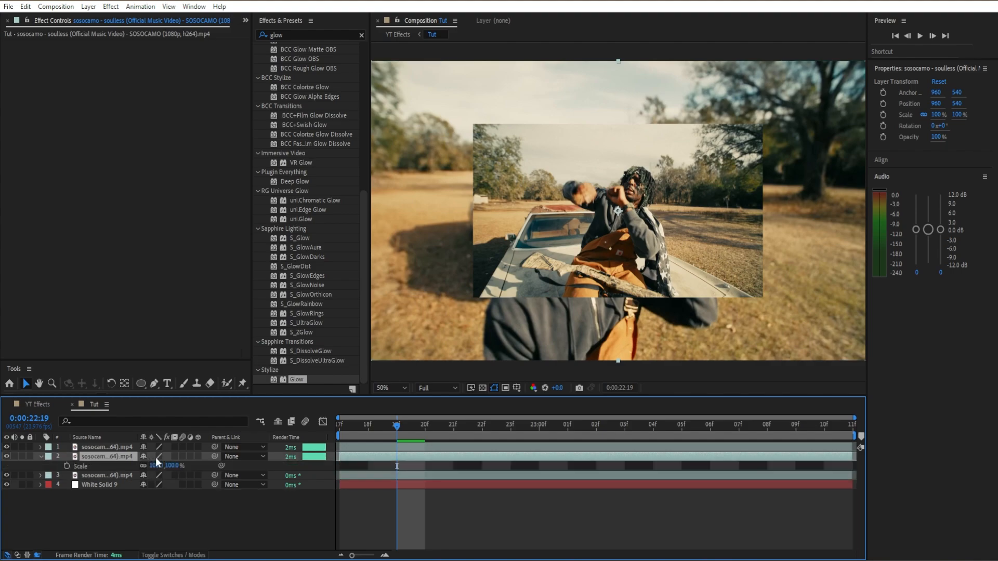
drag(161, 466, 135, 474)
click(125, 475)
key(s)
click(110, 449)
key(s)
Position the top clip in the upper-left area of the frame and set its scale to 47%.
click(124, 448)
drag(593, 219, 492, 166)
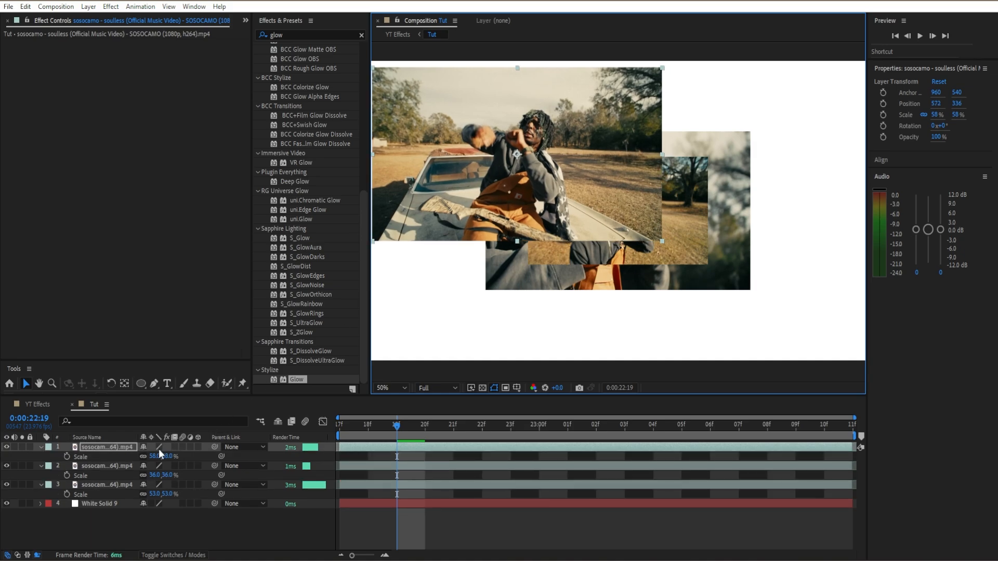
drag(155, 456, 146, 457)
drag(509, 168, 472, 147)
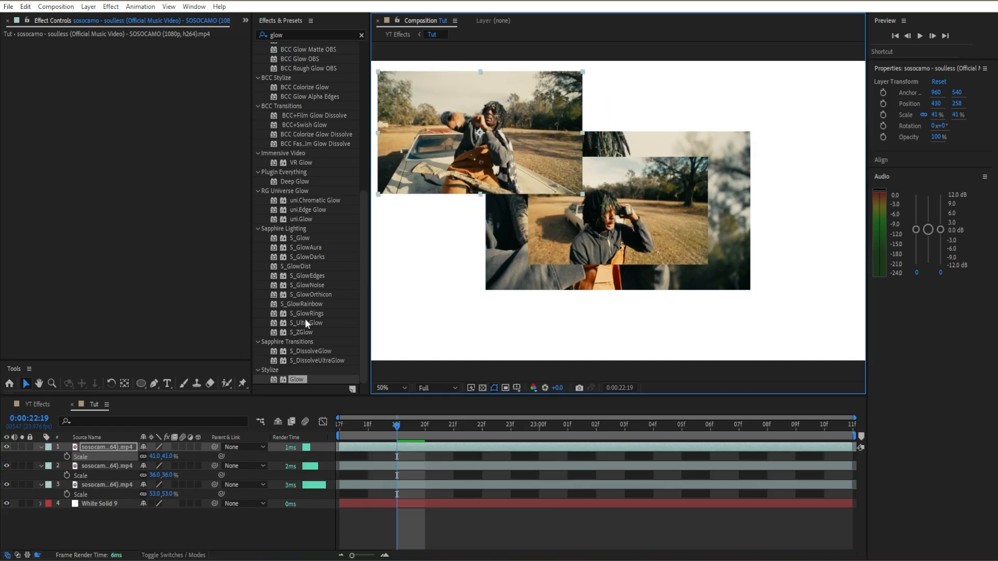
drag(152, 457, 154, 456)
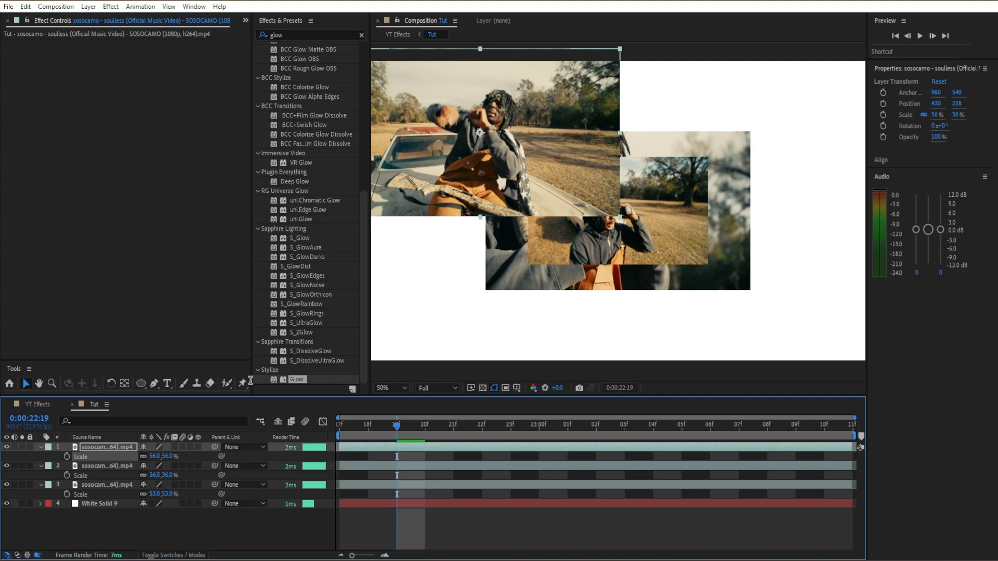
drag(500, 174, 518, 180)
Move the second clip to the lower-left area of the frame, below the first, and scale it to 45%.
drag(669, 241, 542, 325)
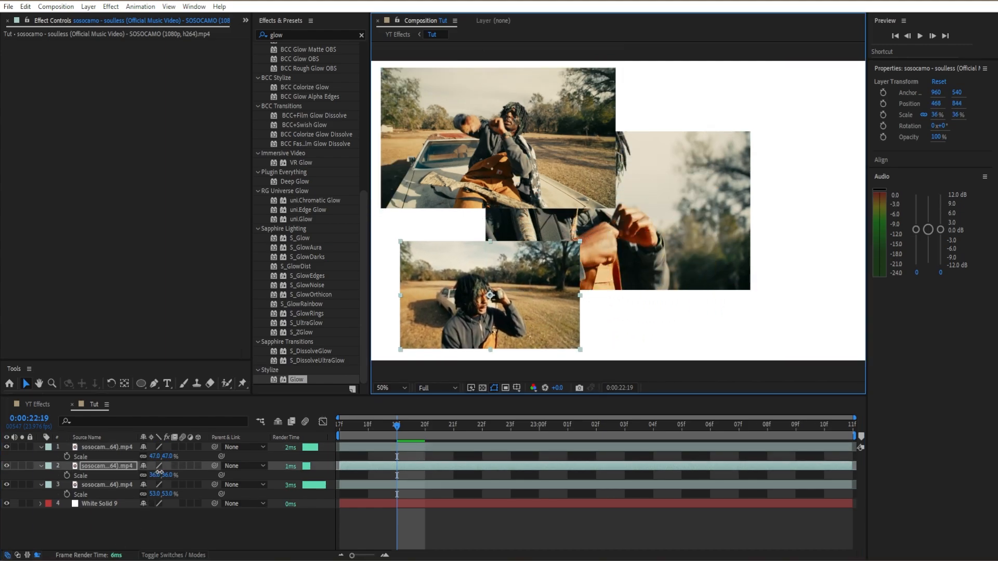
drag(156, 475, 163, 471)
drag(412, 311, 410, 307)
Move the third clip to the right side of the frame and enlarge it to fill most of the height.
drag(669, 256, 822, 309)
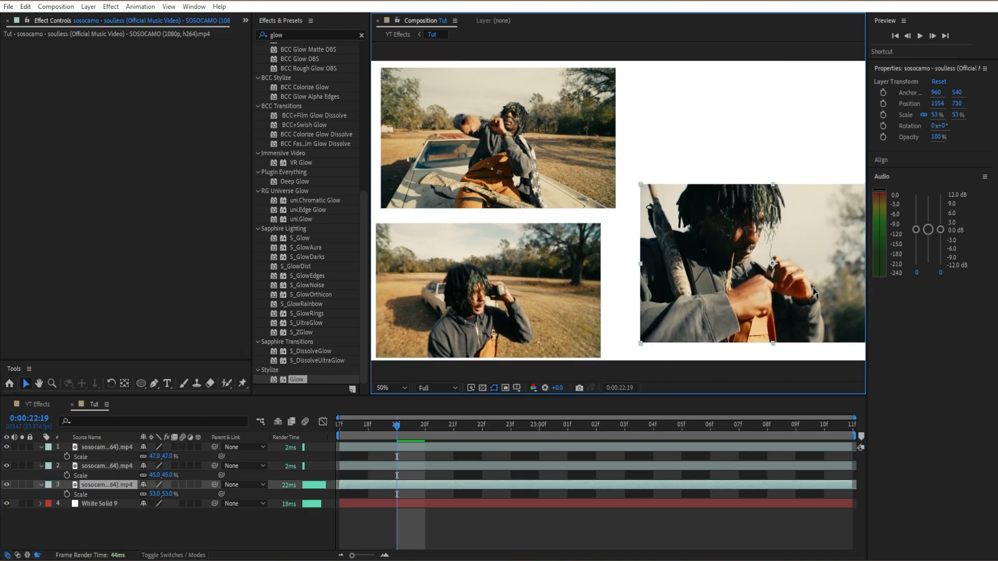
click(153, 494)
click(168, 513)
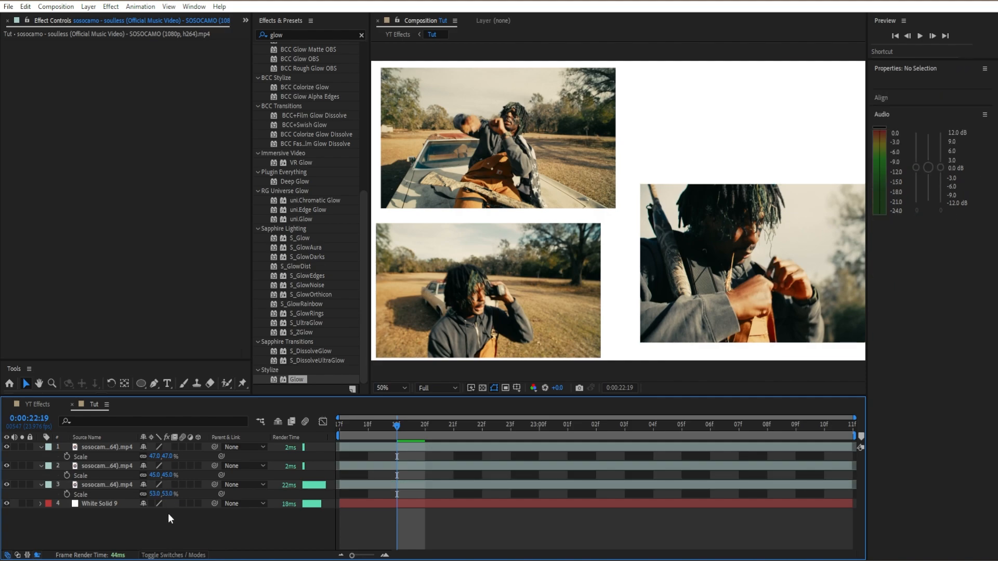
mouse_move(154, 493)
mouse_down()
mouse_move(184, 494)
mouse_move(173, 493)
mouse_up()
drag(683, 247, 730, 203)
click(167, 495)
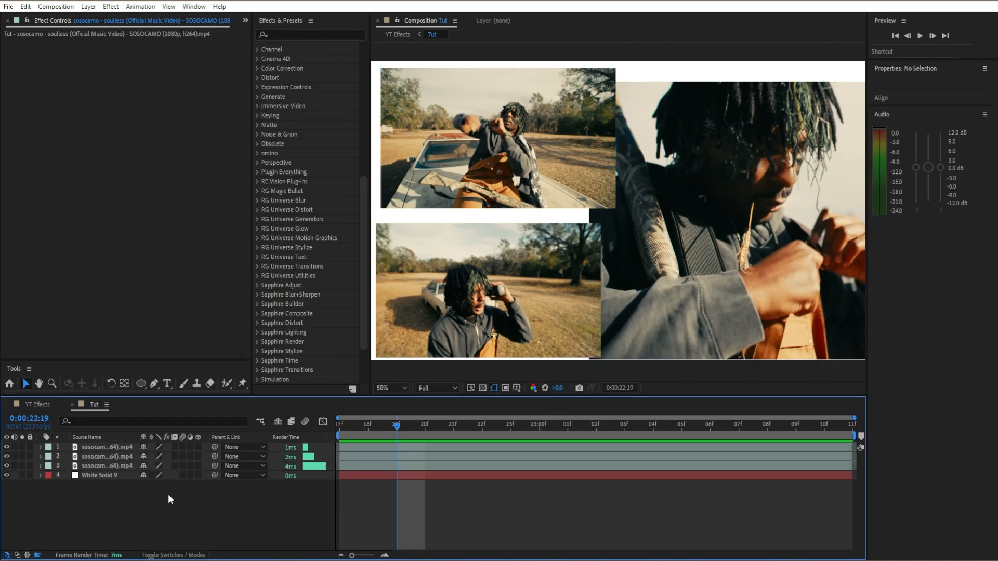
Apply Motion Tile to the top clip with Output Height 70 and reposition the clip in the upper-left area.
click(113, 449)
click(318, 37)
text(tile)
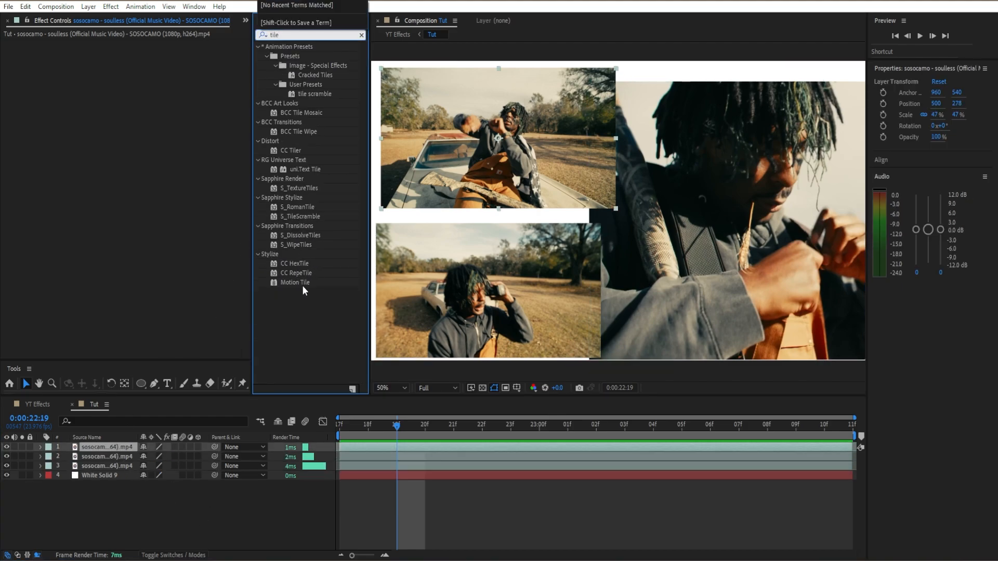
drag(301, 283, 166, 269)
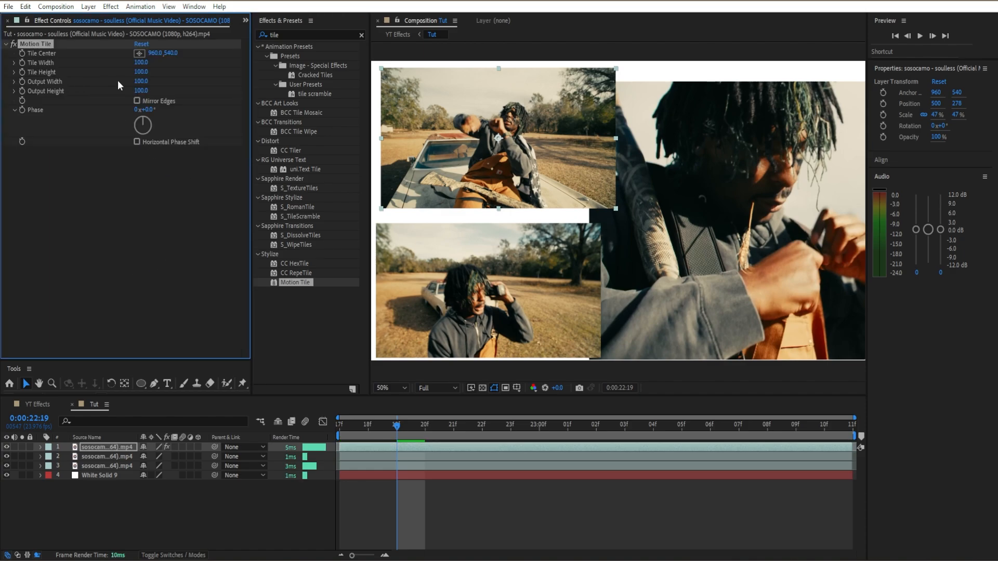
mouse_move(145, 95)
mouse_down()
mouse_move(163, 92)
mouse_move(142, 96)
mouse_up()
drag(142, 96, 148, 96)
drag(555, 147, 550, 138)
Apply Motion Tile to the second clip with Output Height 90, and use it to crop the third clip to a portrait shape at 100% scale.
drag(295, 283, 243, 254)
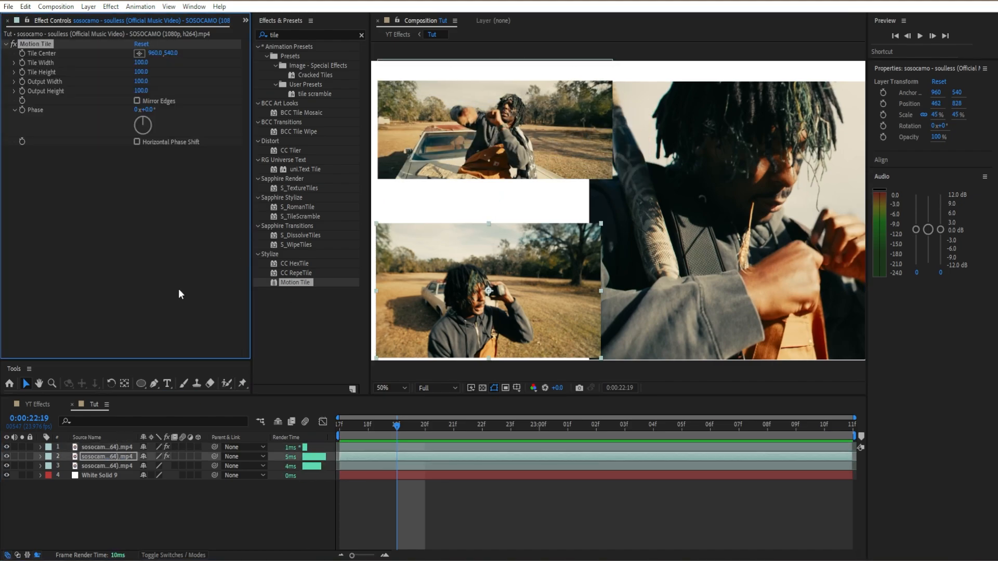
drag(141, 81, 167, 82)
drag(147, 92, 138, 94)
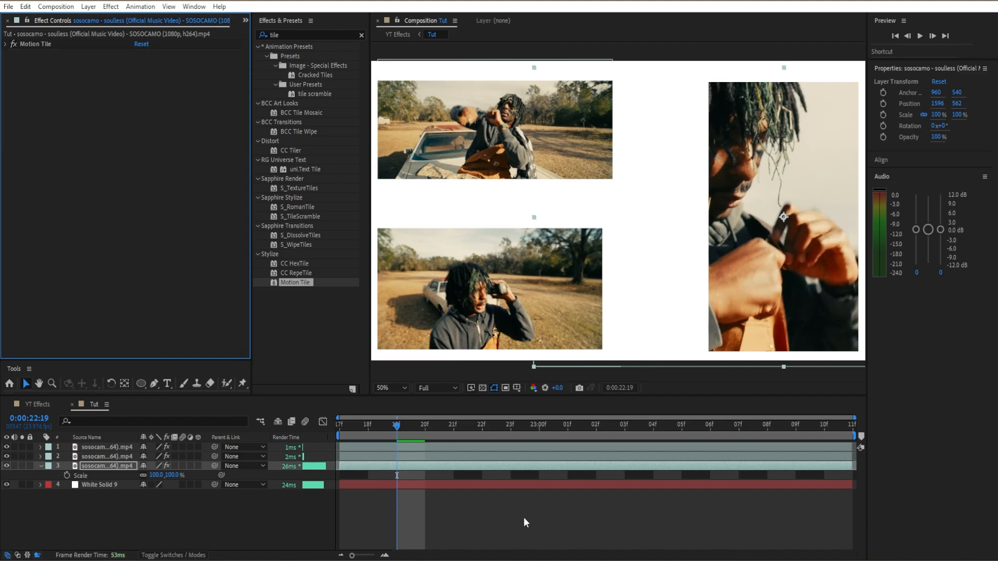
click(523, 517)
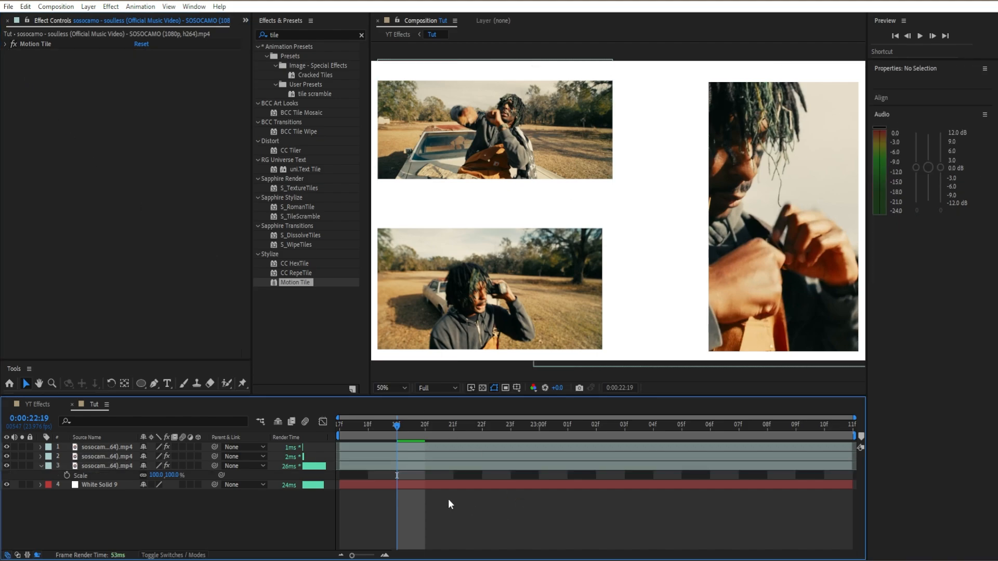
click(425, 466)
key(s)
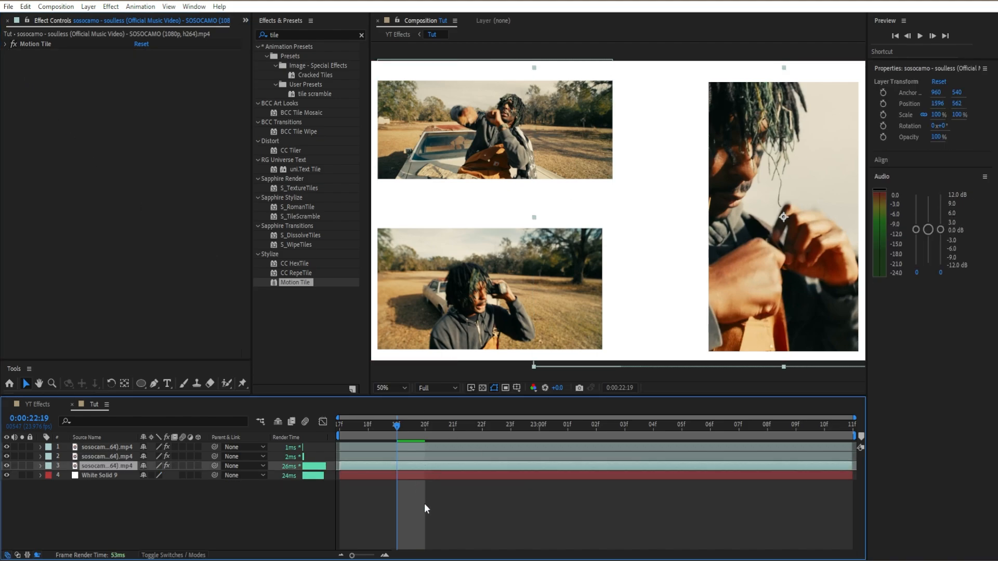
Find the Roughen Edges effect and apply it to all three clips.
click(362, 35)
text(rou)
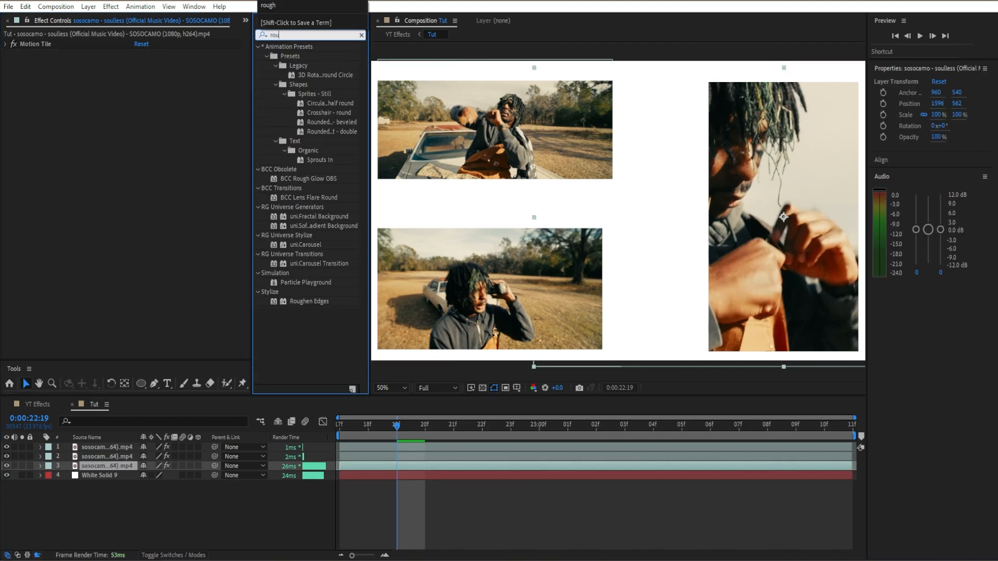
text(gh)
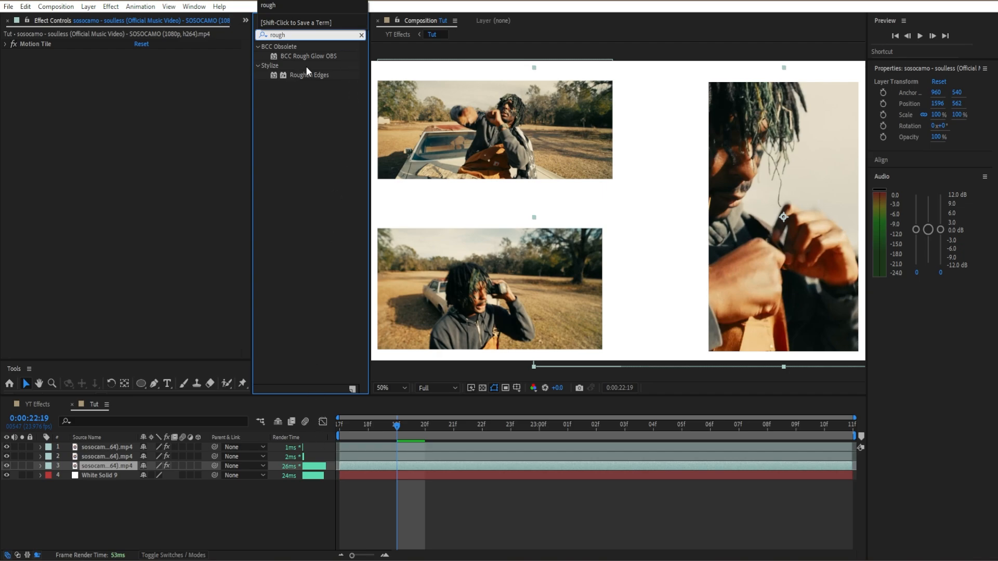
drag(308, 74, 110, 466)
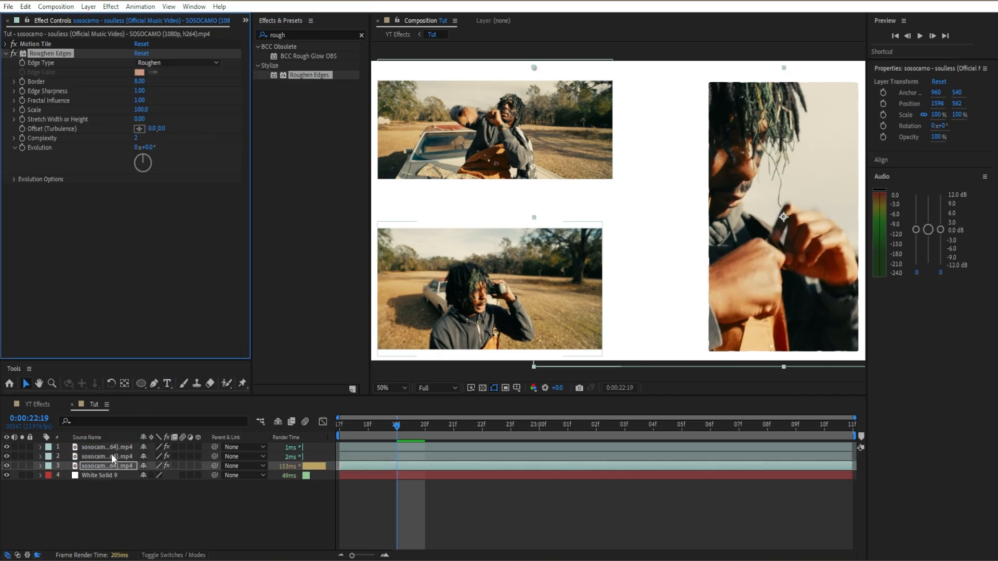
click(111, 454)
drag(302, 76, 108, 454)
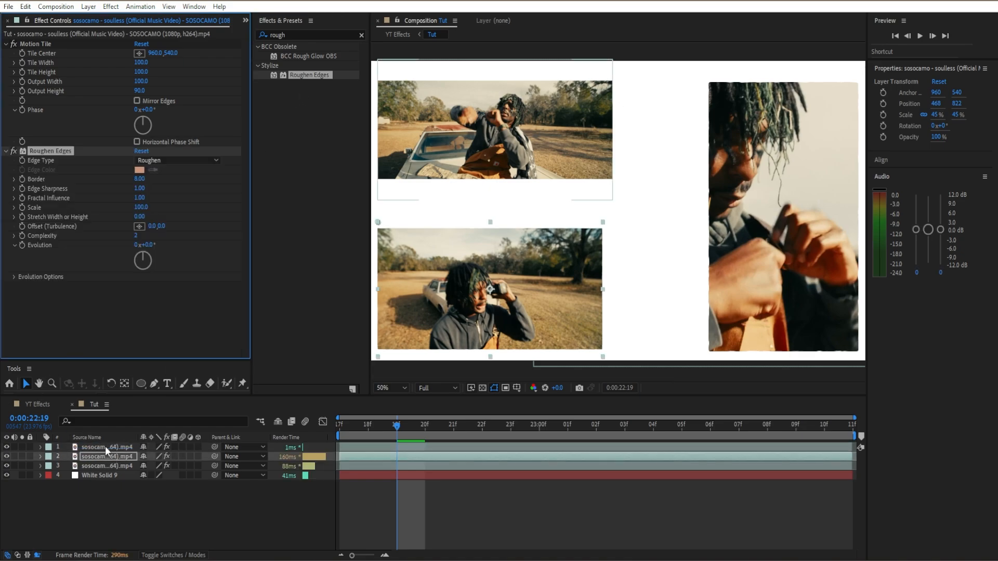
click(105, 447)
drag(307, 76, 124, 446)
Set the Roughen Edges Edge Type to Cut on all three clips.
click(145, 161)
click(161, 197)
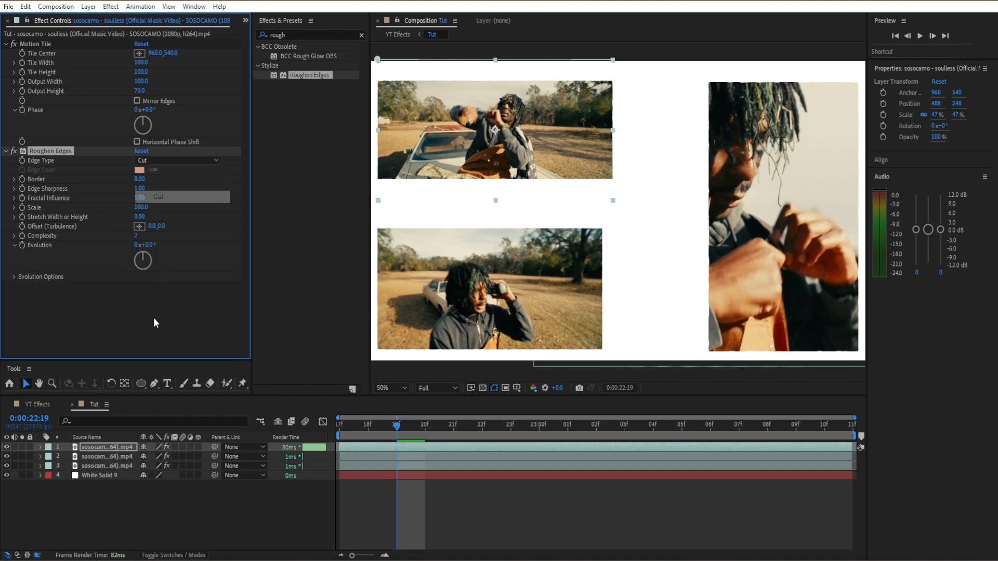
click(120, 464)
click(121, 457)
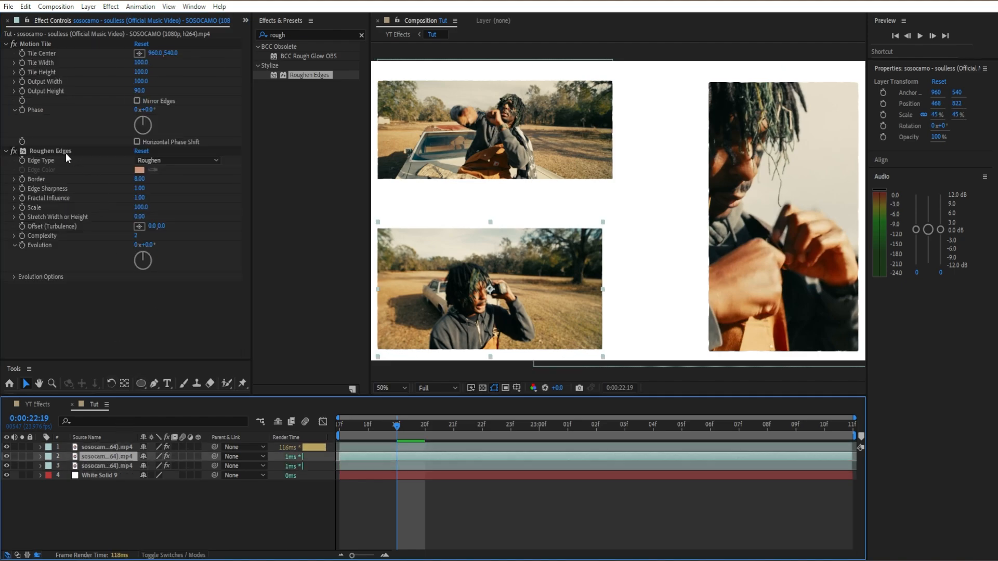
click(127, 465)
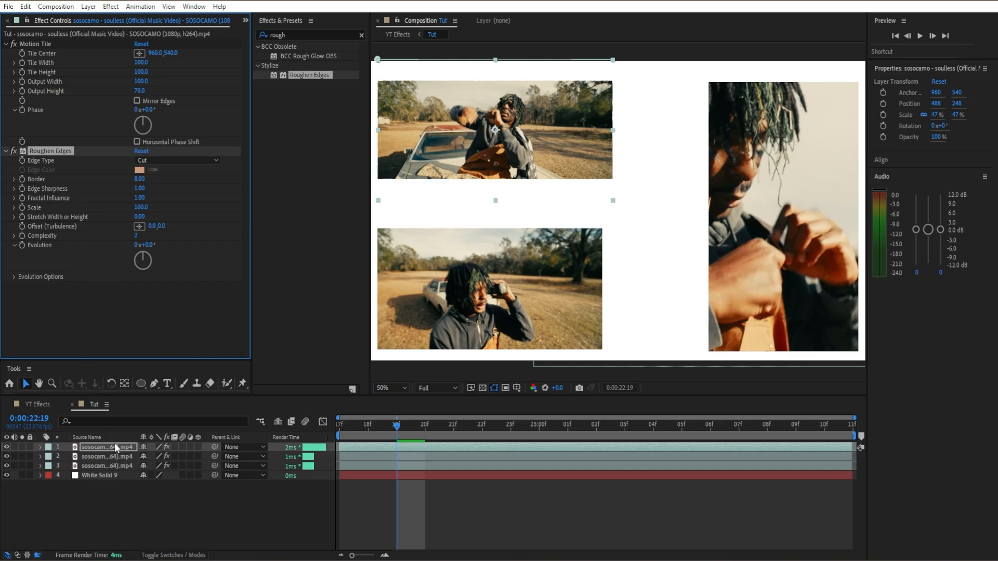
double_click(127, 457)
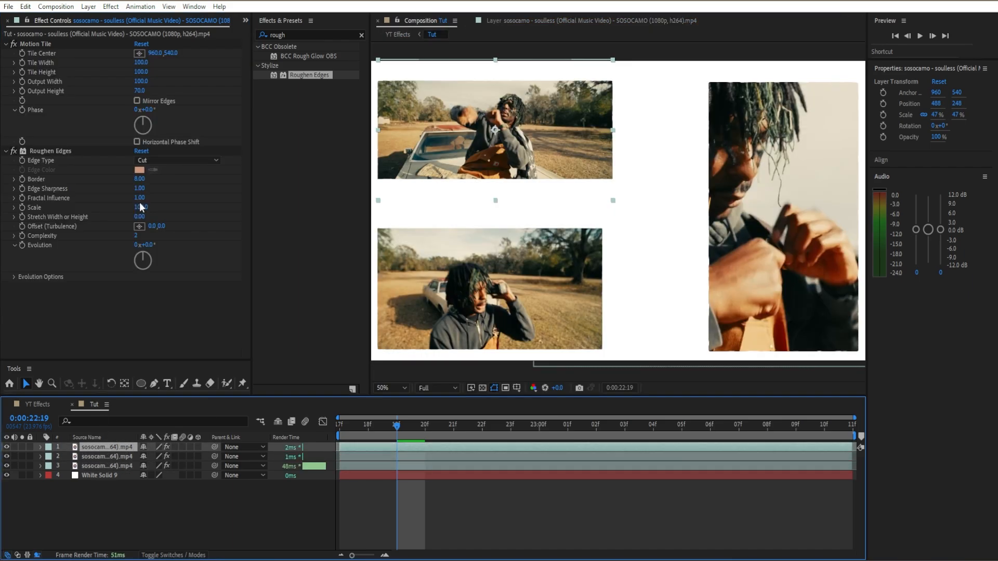
Set the Roughen Edges Fractal Influence to 0 on all three clips.
click(140, 202)
click(113, 458)
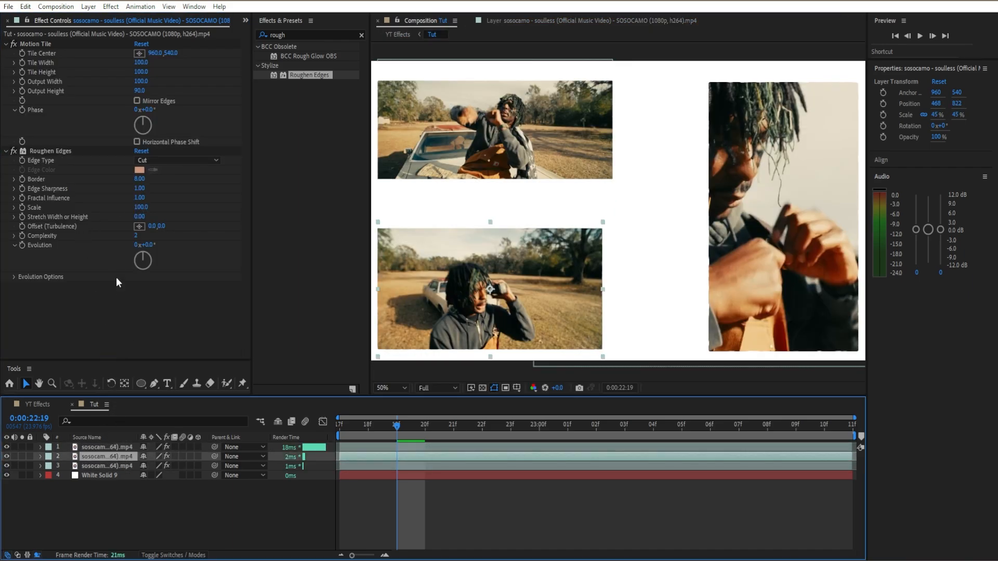
drag(143, 201, 41, 218)
click(115, 466)
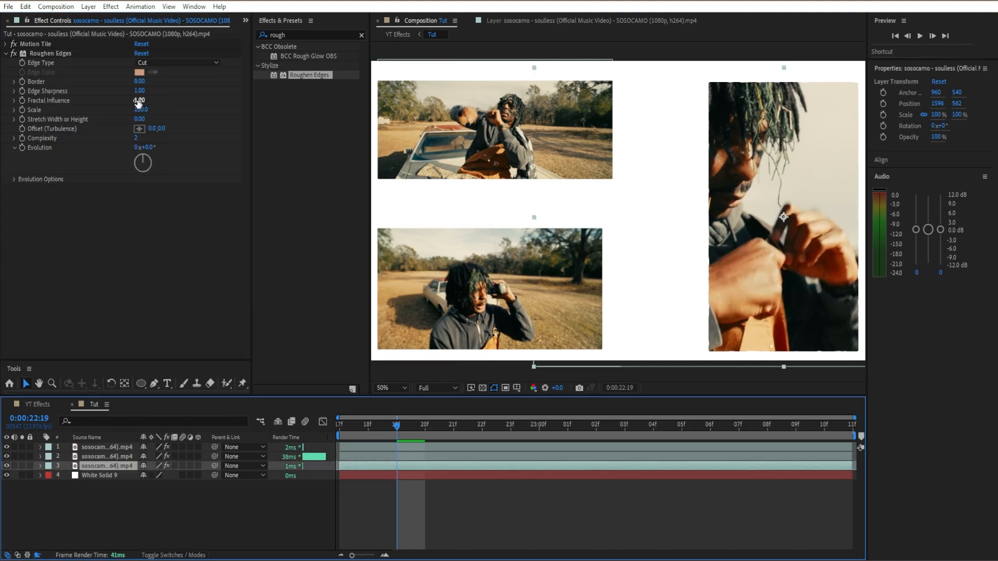
drag(140, 101, 58, 118)
Set the Roughen Edges Edge Sharpness to 10 on the top clip.
click(113, 448)
click(138, 188)
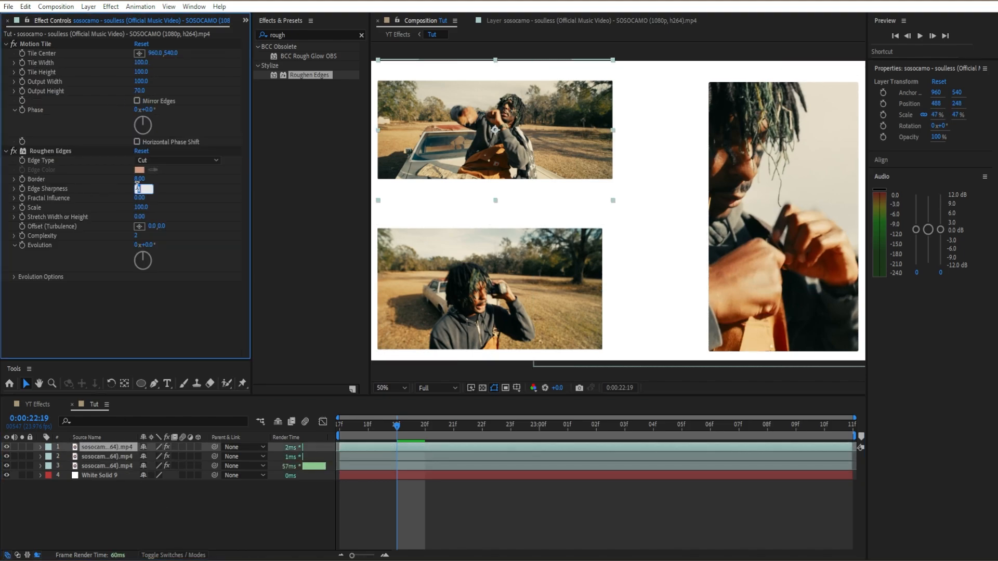
text(10)
key(Return)
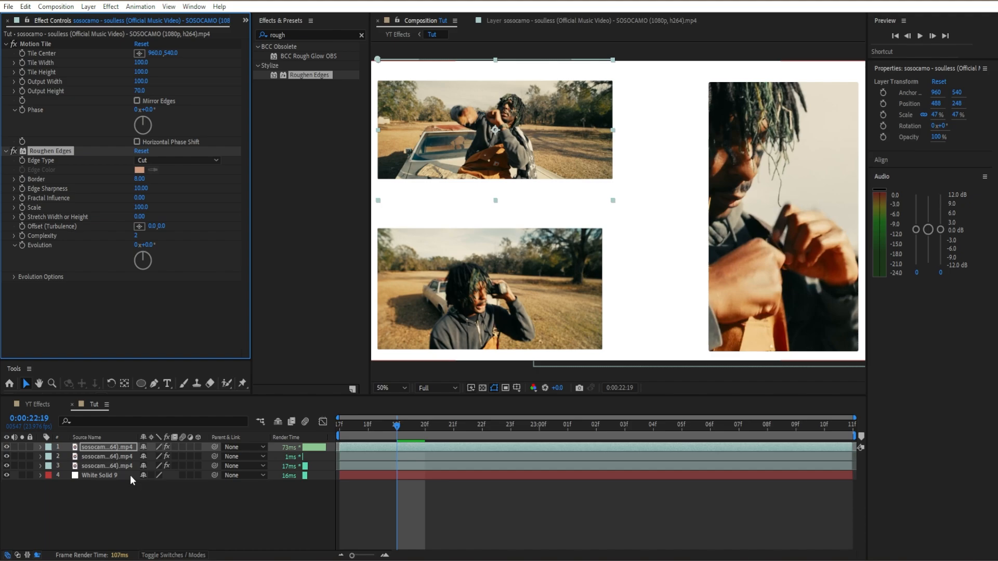
Set the Roughen Edges Edge Sharpness to 10 on the second clip.
click(121, 457)
click(140, 189)
text(10)
key(Return)
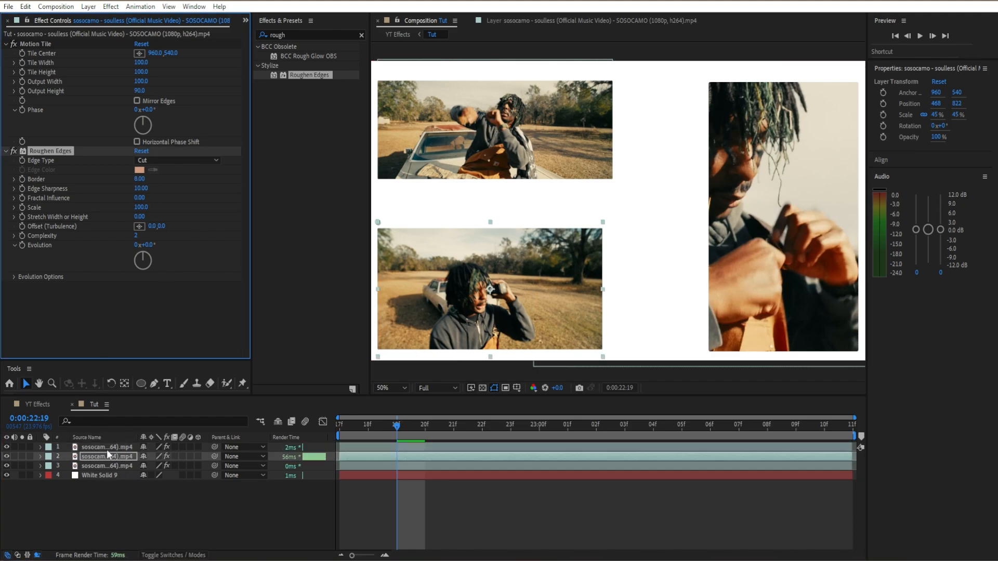
Round the clips' corners by raising the Roughen Edges Border to about 53.9 on the third clip, similarly on the second, and 47.2 on the top one.
click(123, 467)
drag(141, 83, 270, 97)
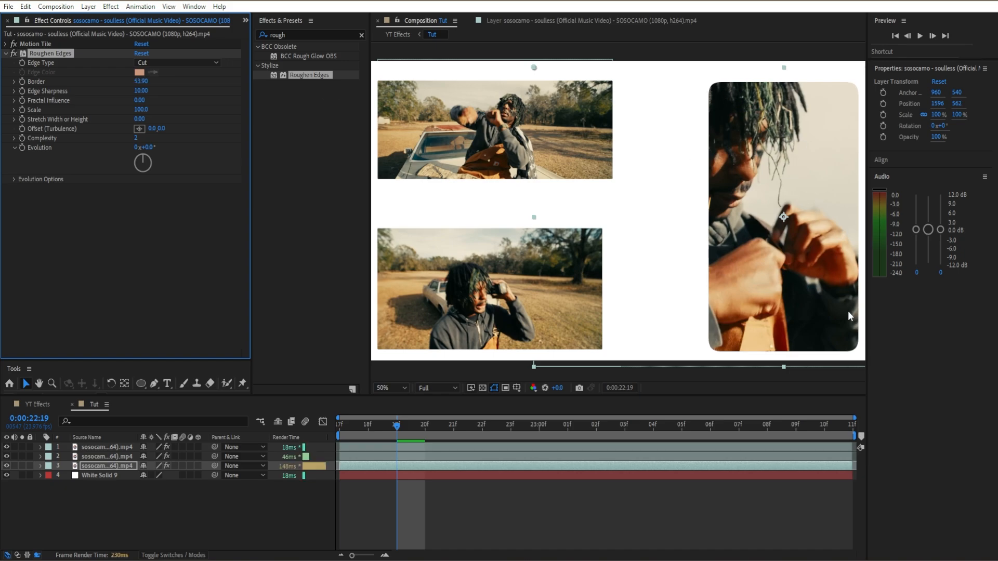
click(123, 457)
drag(140, 180, 375, 179)
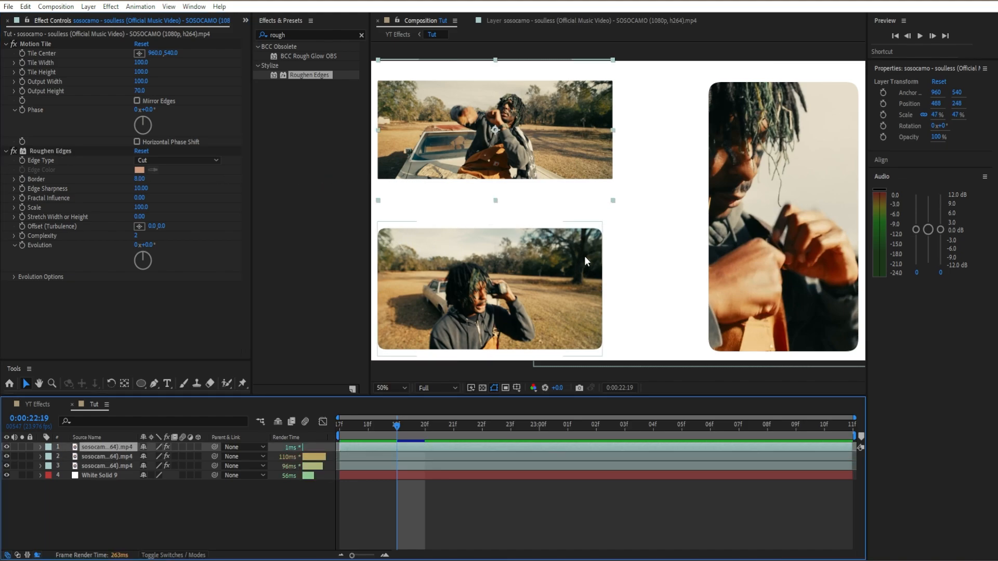
drag(140, 179, 344, 182)
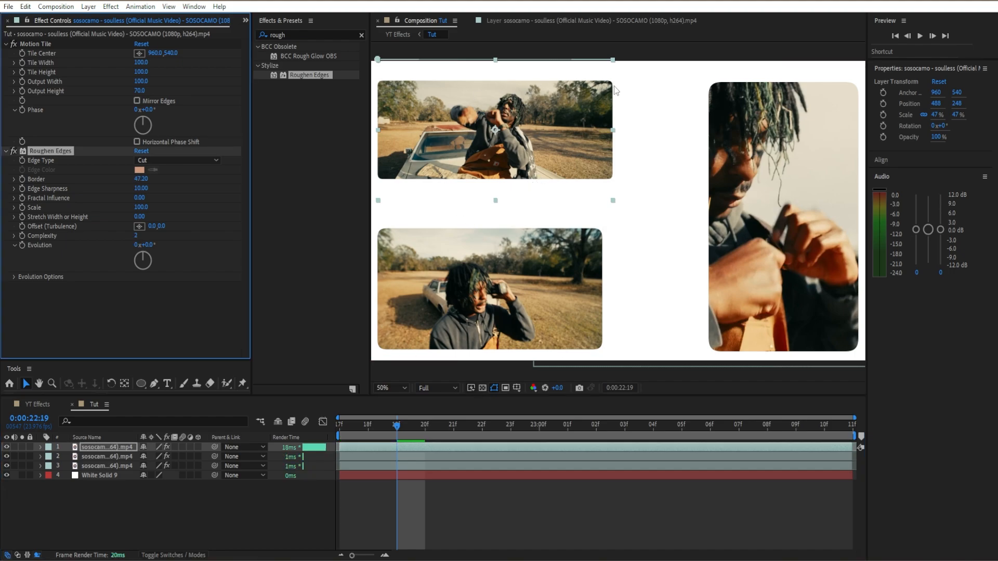
click(5, 44)
click(5, 53)
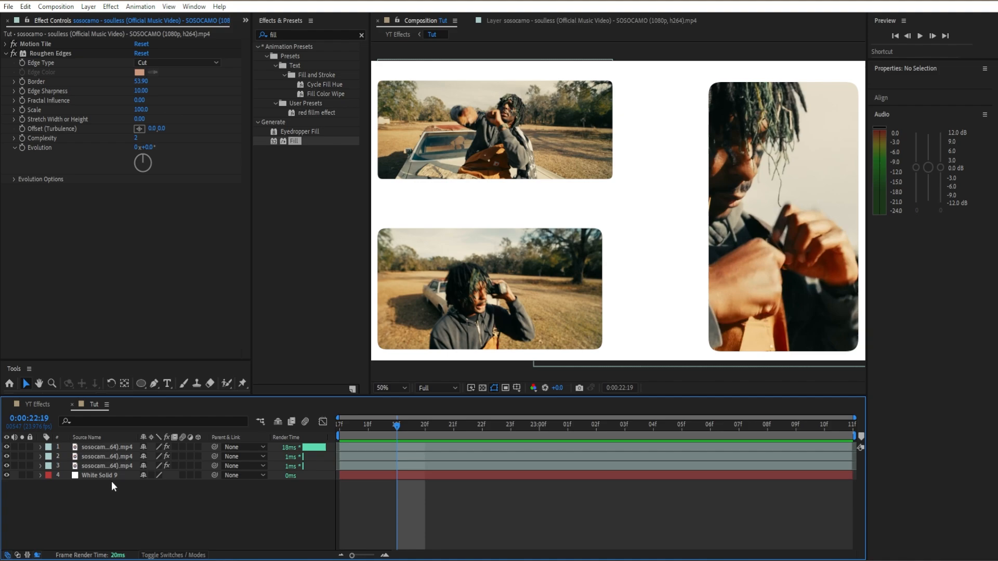
Duplicate the white background solid and draw a small circular mask on the copy, in the gap between the two landscape clips.
click(101, 469)
click(102, 475)
key(ctrl+d)
right_click(123, 479)
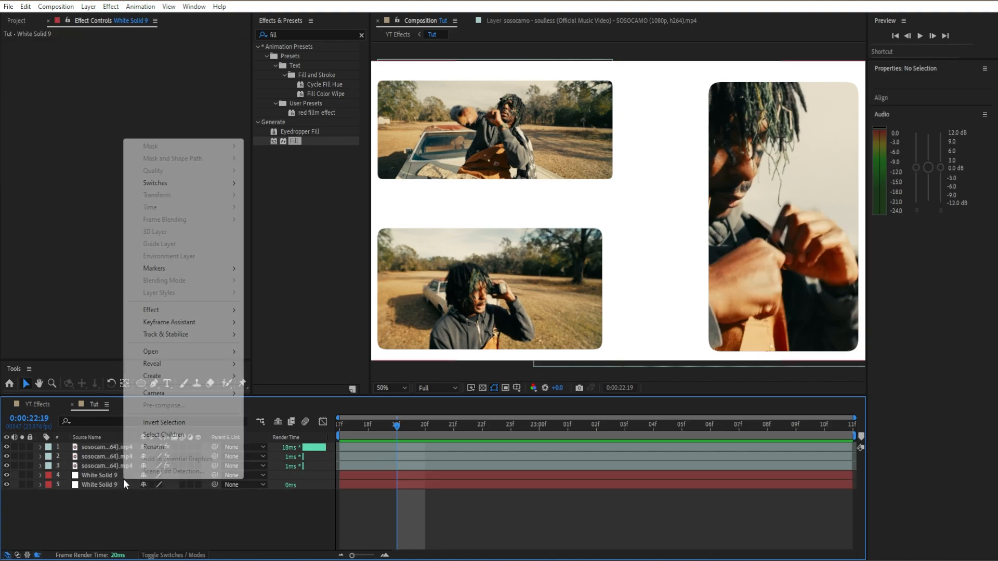
click(104, 473)
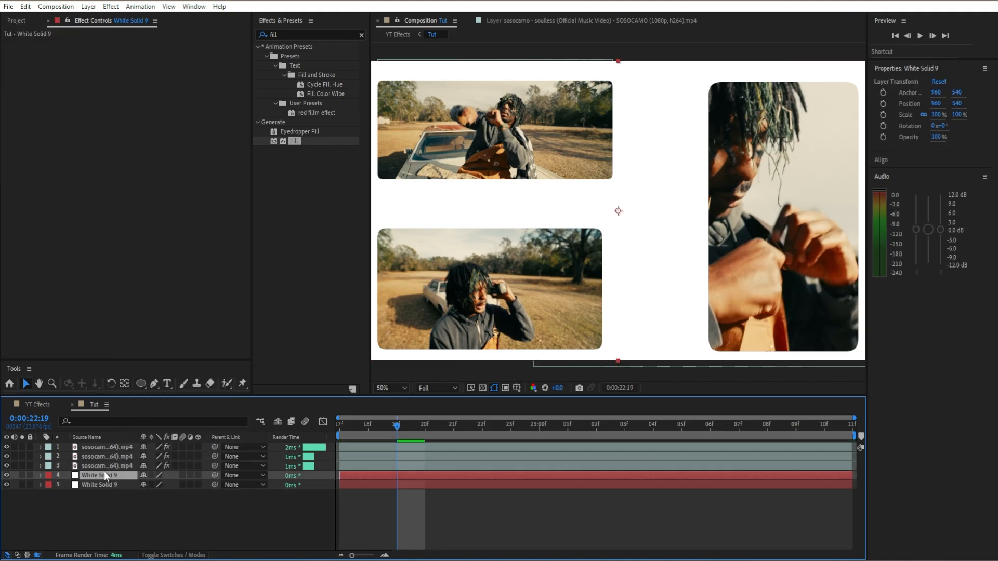
click(140, 384)
drag(437, 184, 486, 233)
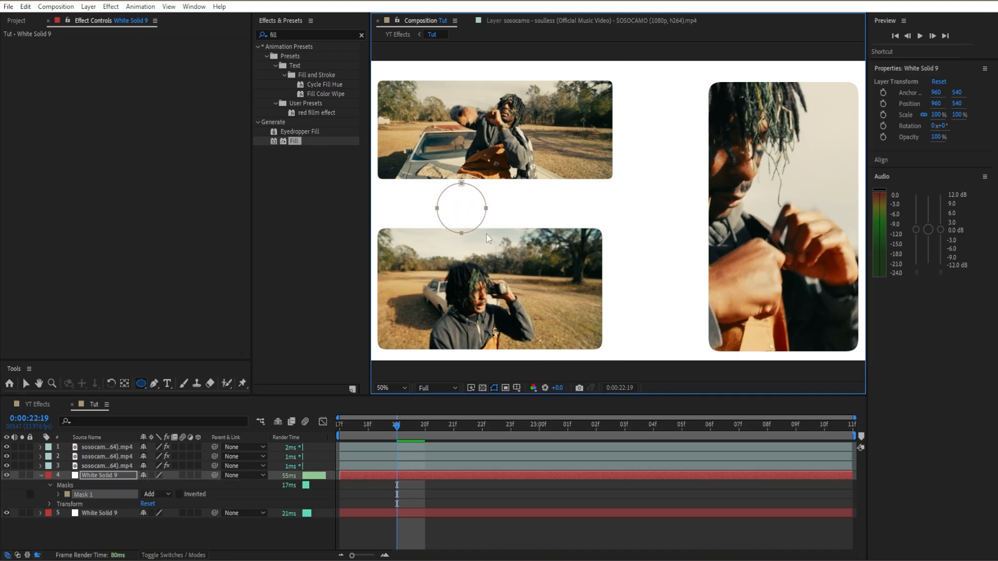
Apply the Fill effect to the circle-masked solid and set its color to black (000000).
click(131, 475)
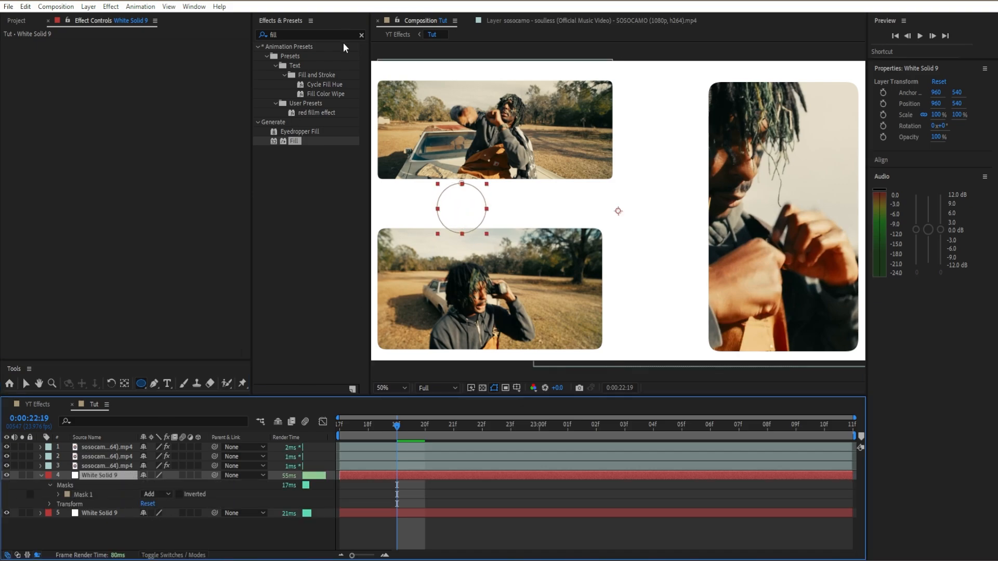
drag(293, 139, 139, 183)
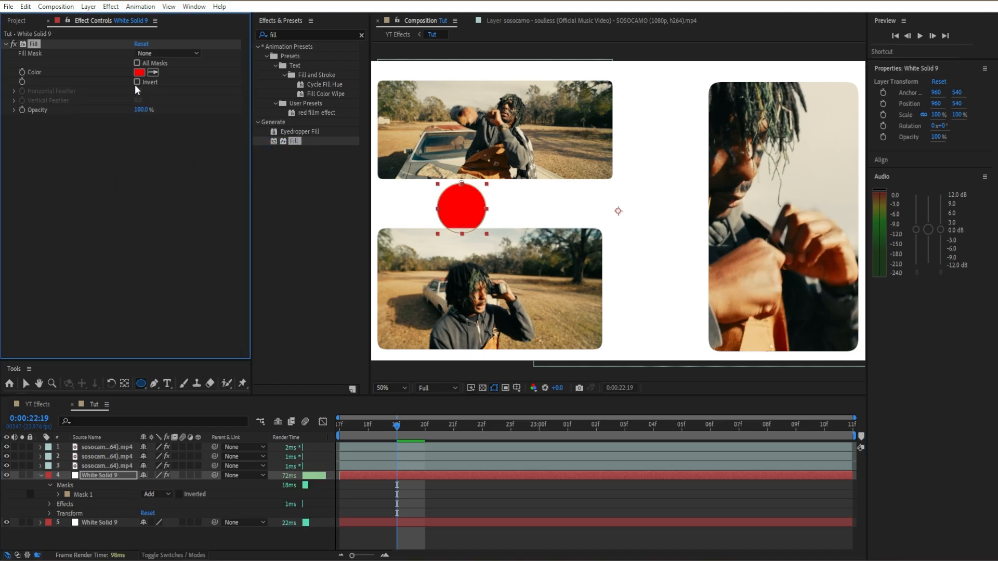
key(v)
click(139, 73)
click(229, 370)
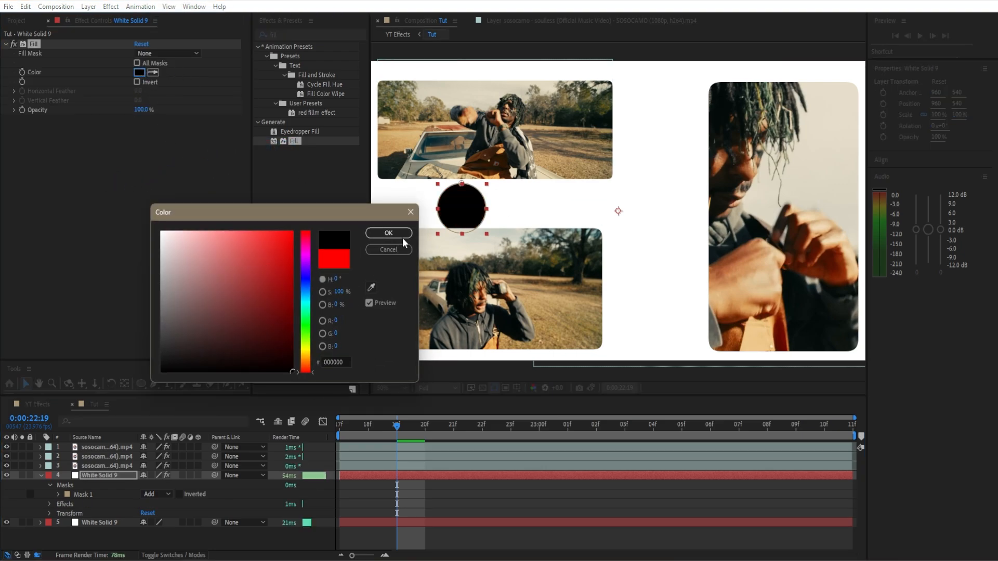
click(392, 229)
Turn the circle's Fill effect off and back on while moving the circle around the gap between the landscape clips.
drag(468, 215, 493, 202)
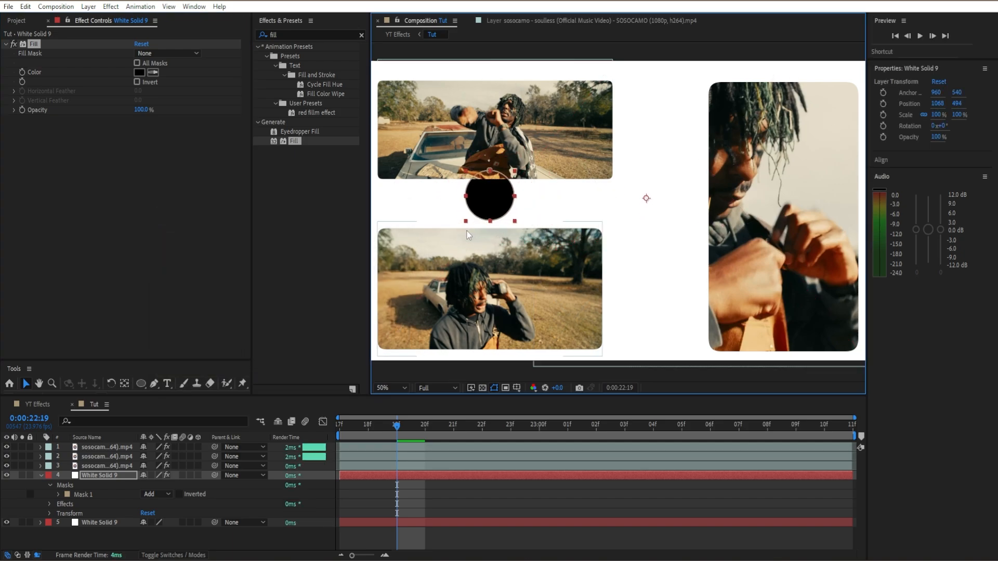
click(14, 44)
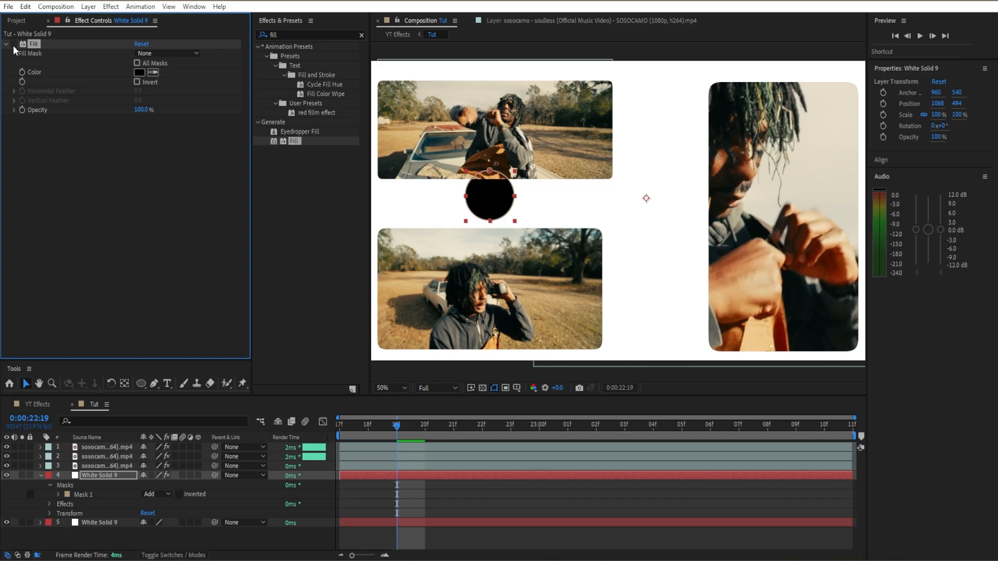
drag(489, 192, 503, 205)
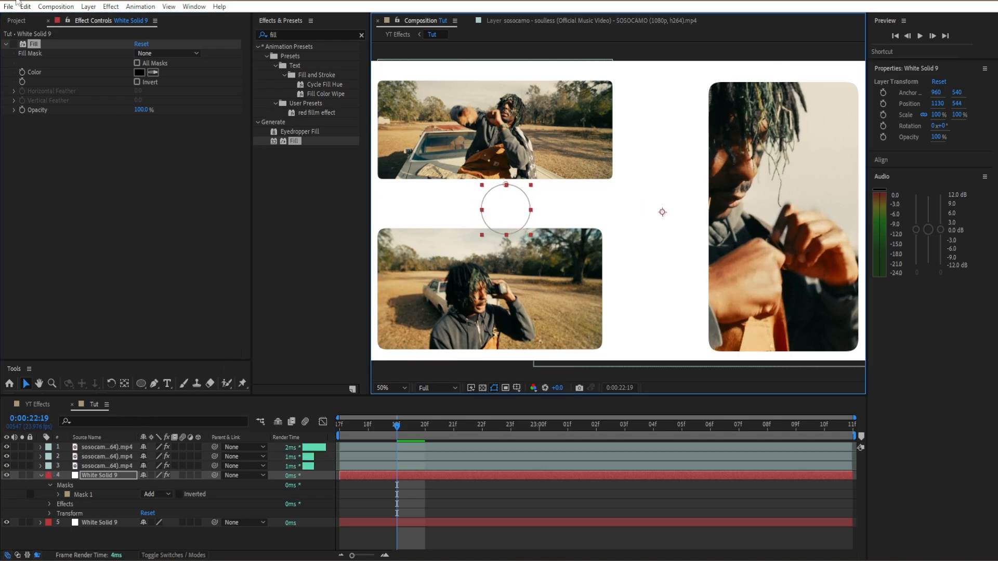
click(15, 47)
click(14, 44)
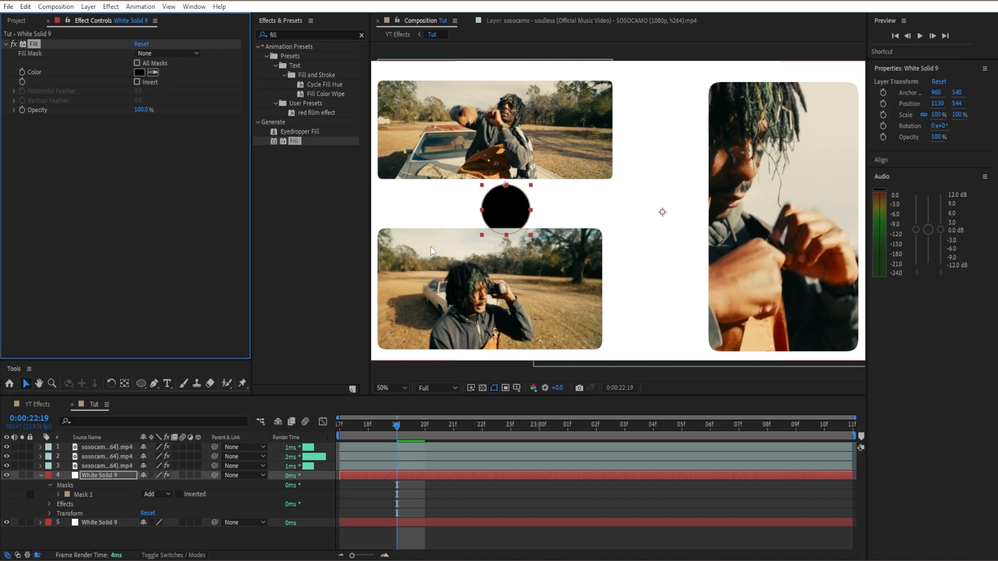
drag(510, 208, 460, 193)
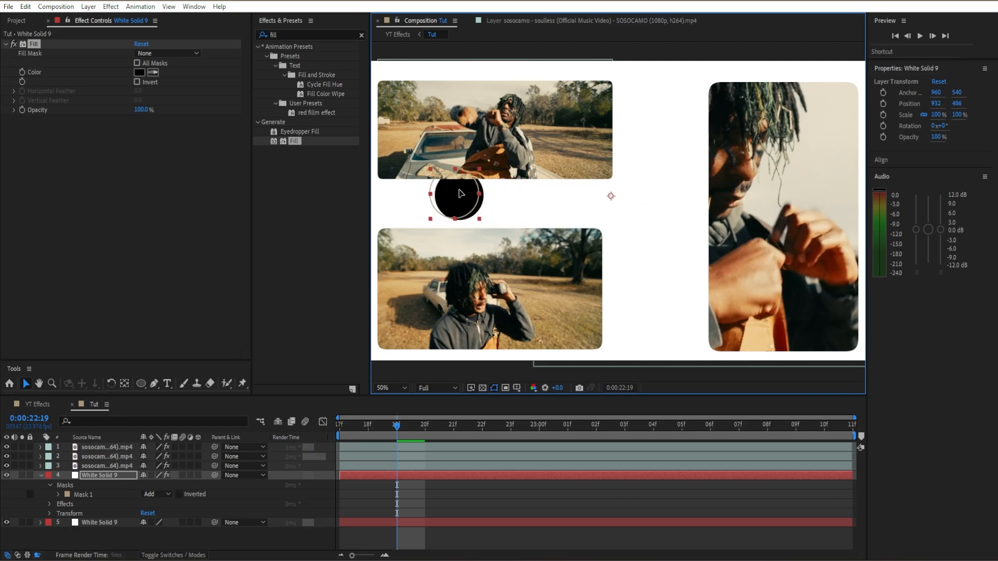
Scale the circle solid to 132% and place it between the landscape clips at a position of about 1026, 536.
right_click(167, 490)
right_click(102, 475)
key(s)
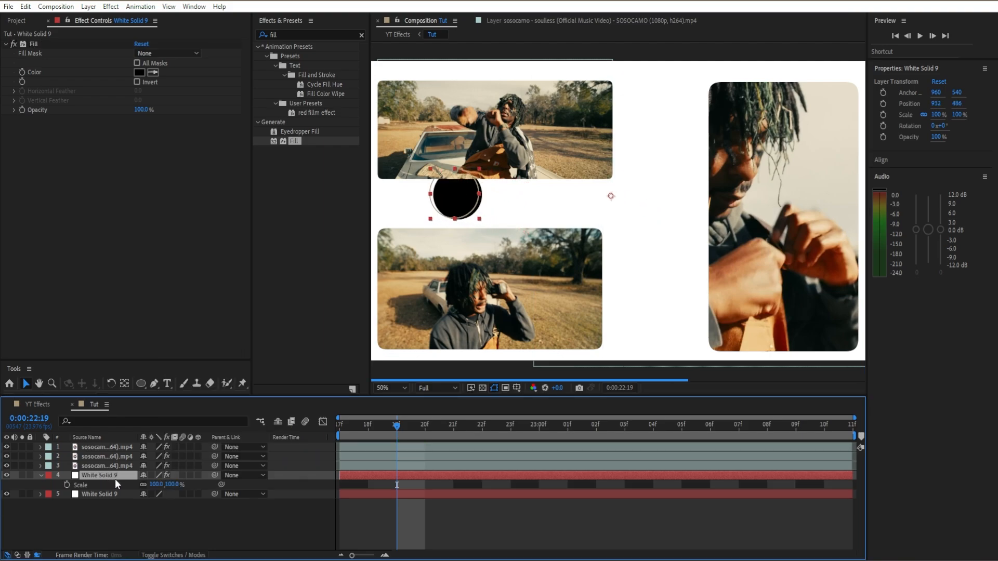
drag(154, 486, 170, 486)
drag(403, 192, 425, 201)
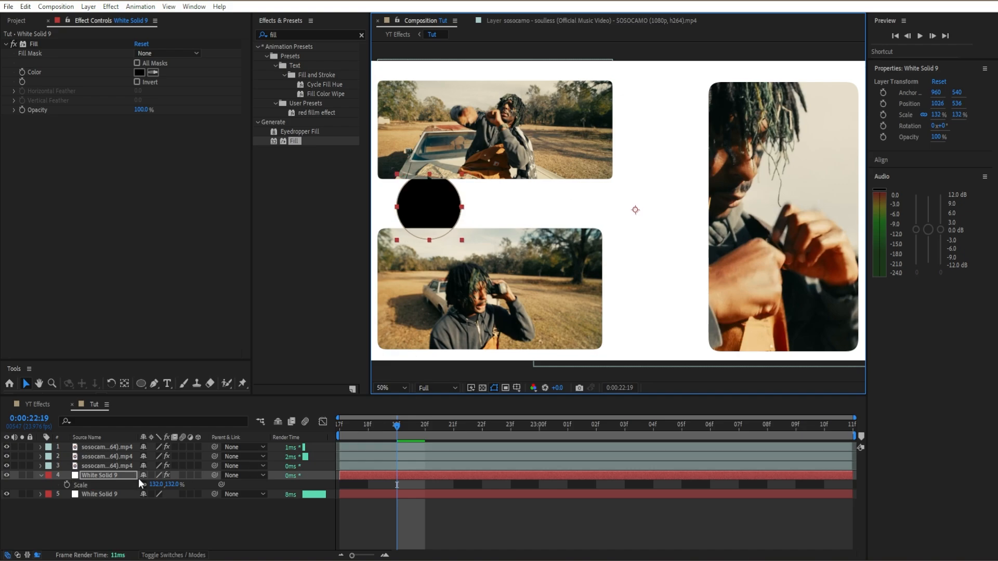
Set the circle's Mask Feather to 50 pixels.
key(m)
click(56, 486)
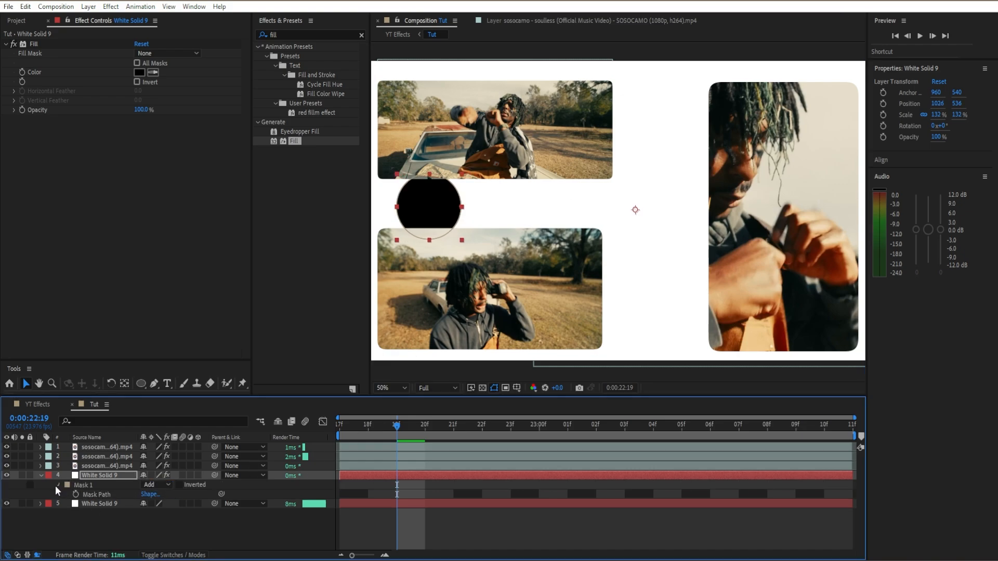
click(58, 485)
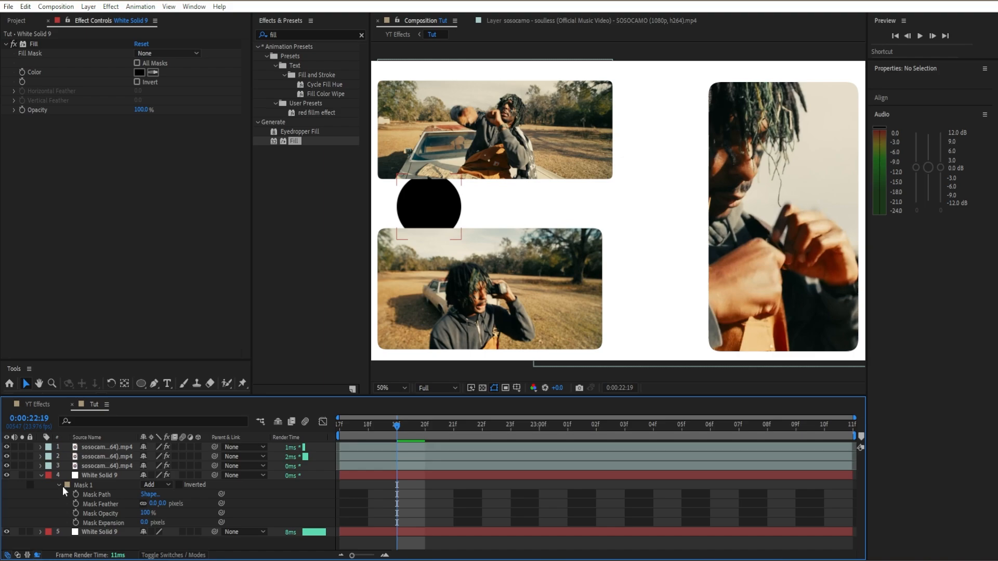
drag(156, 507, 177, 502)
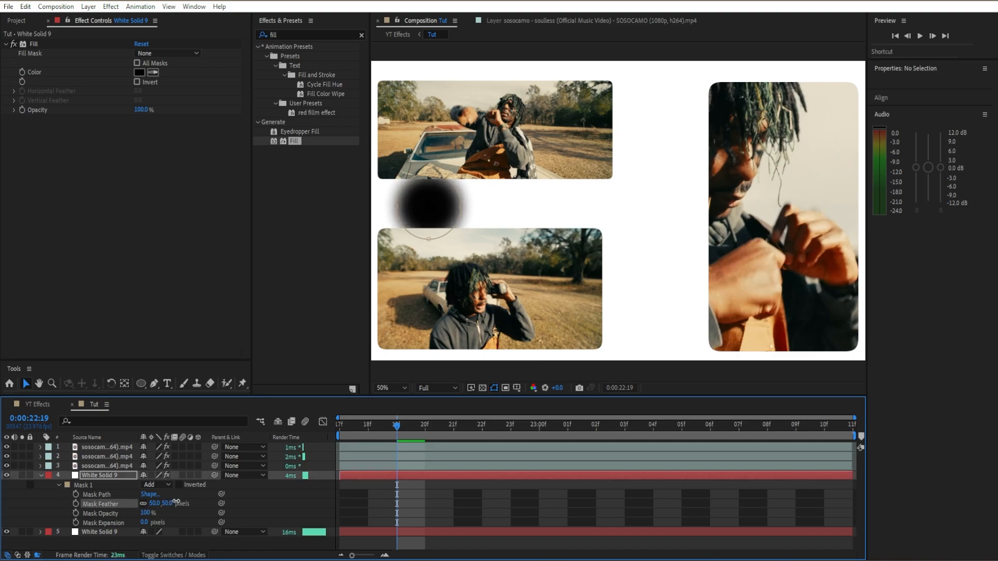
Duplicate the feathered circle solid and delete the mask from the upper copy.
click(101, 475)
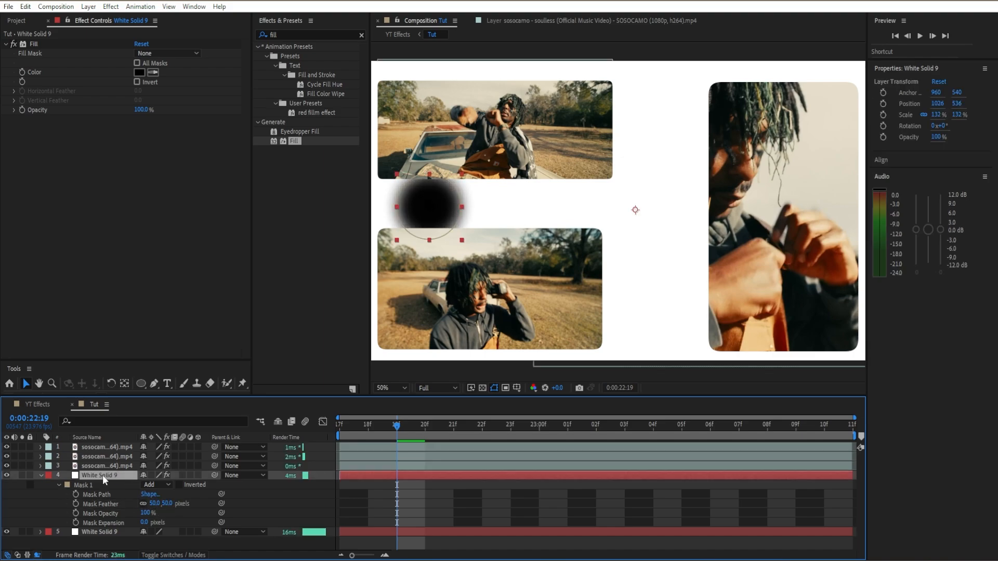
key(ctrl+d)
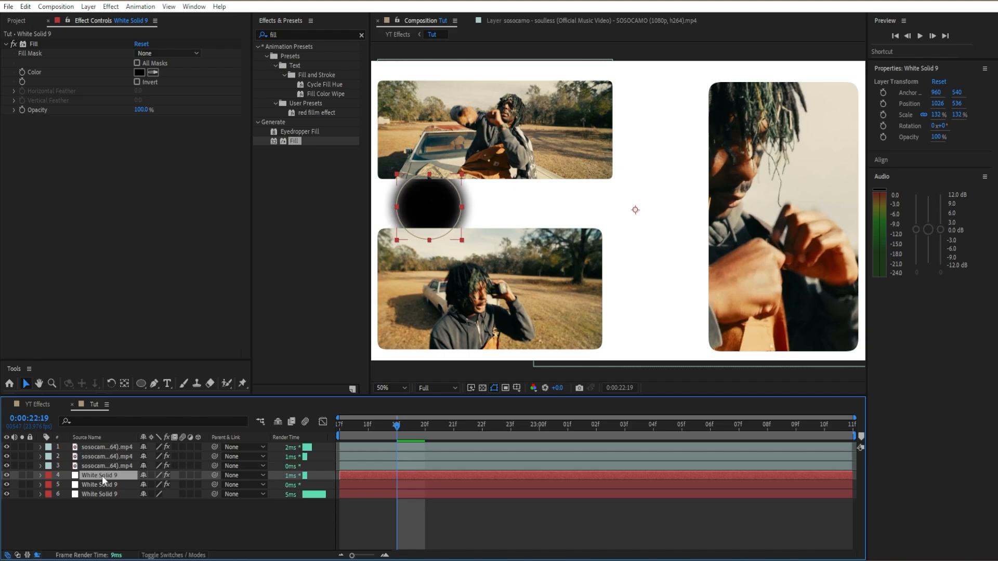
key(m)
click(99, 486)
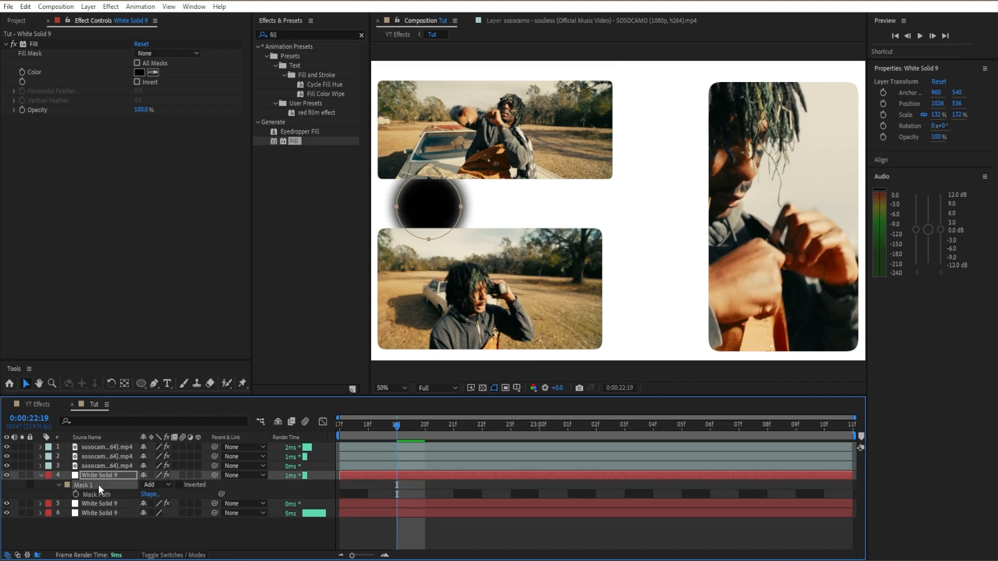
key(Delete)
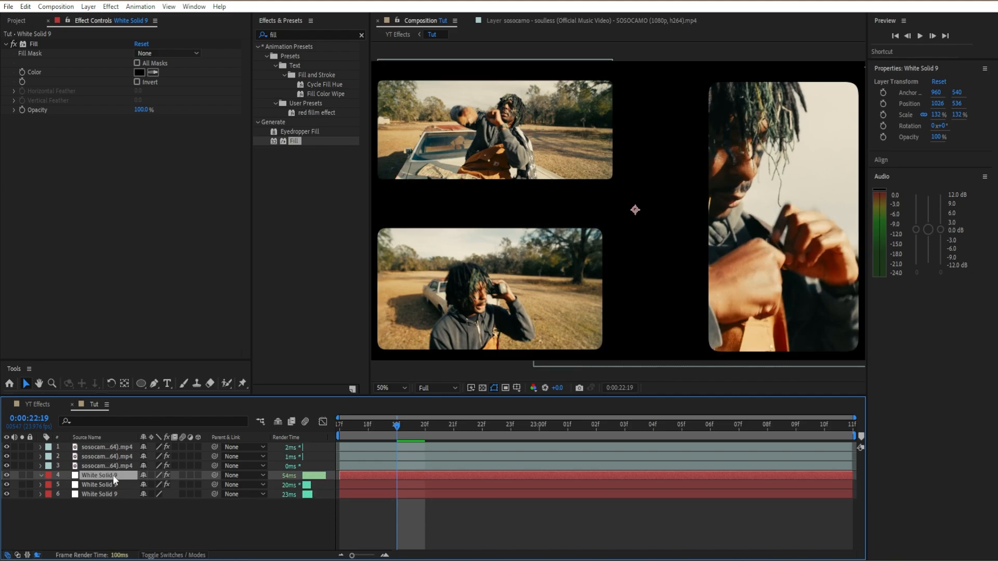
Draw a large star-shaped mask on the unmasked black solid and move it to a position of about 1214, 584, between the landscape and portrait clips.
click(141, 384)
key(q)
drag(616, 166, 666, 193)
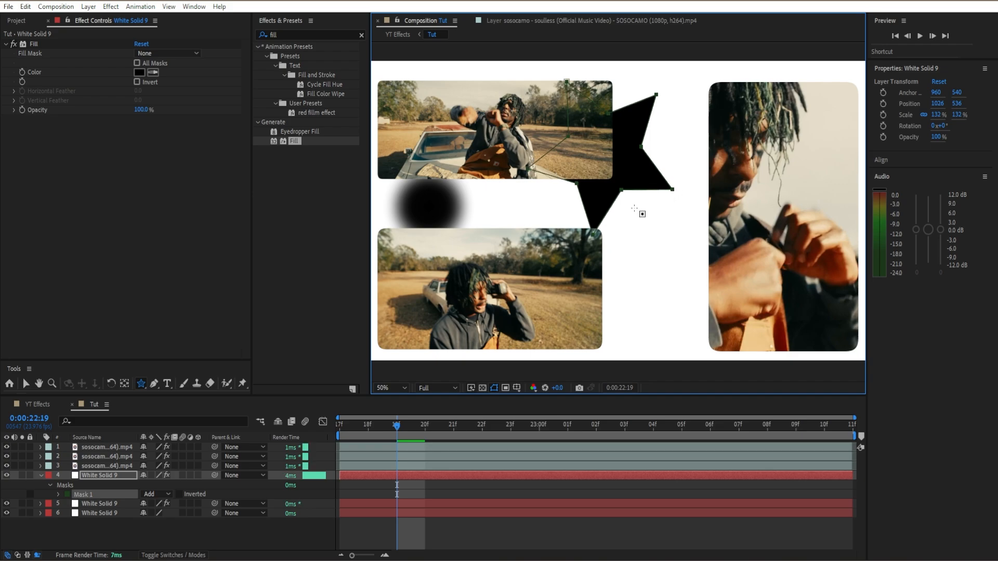
key(v)
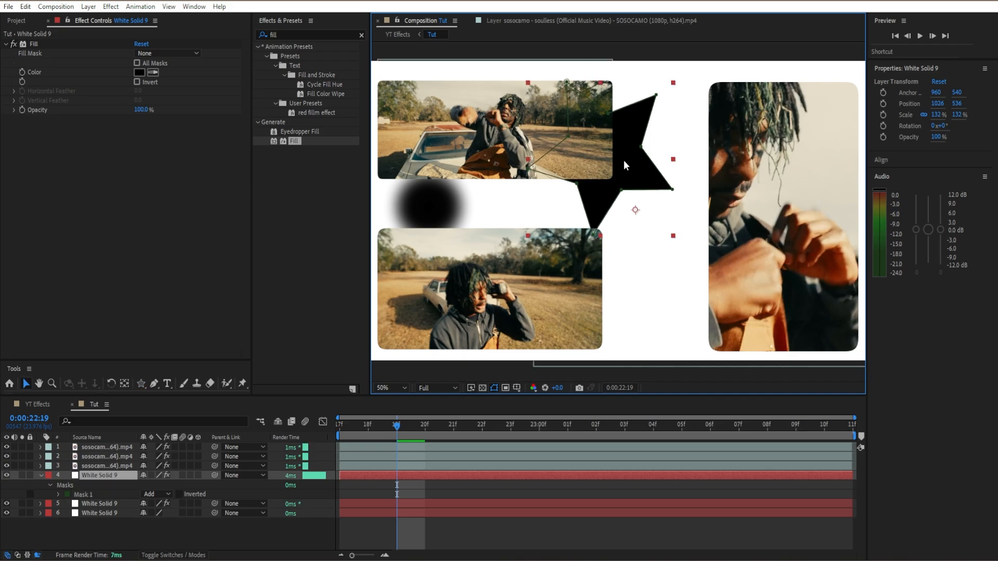
drag(623, 160, 663, 165)
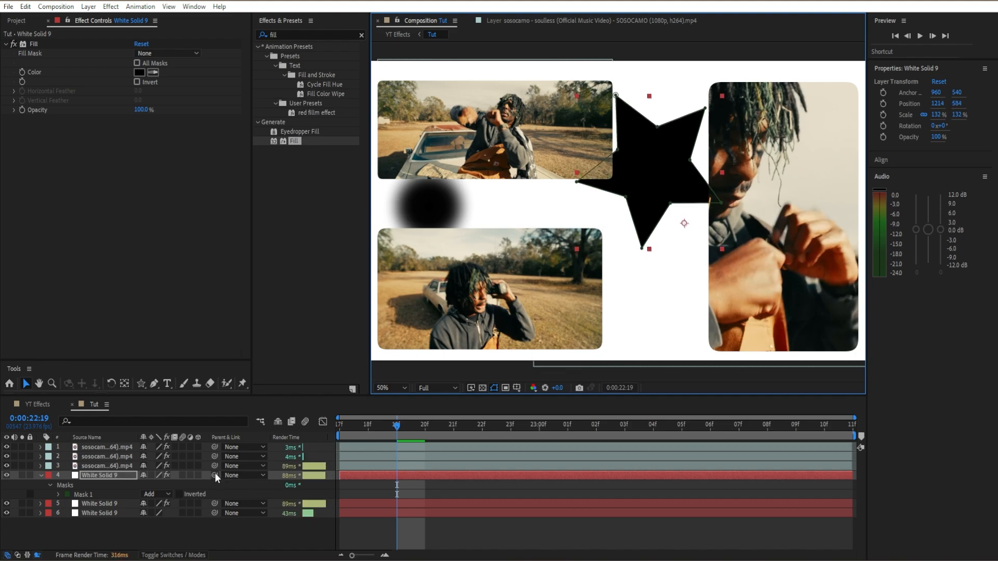
Make the star solid a 3D layer and set its Mask Feather to about 46 pixels.
click(198, 476)
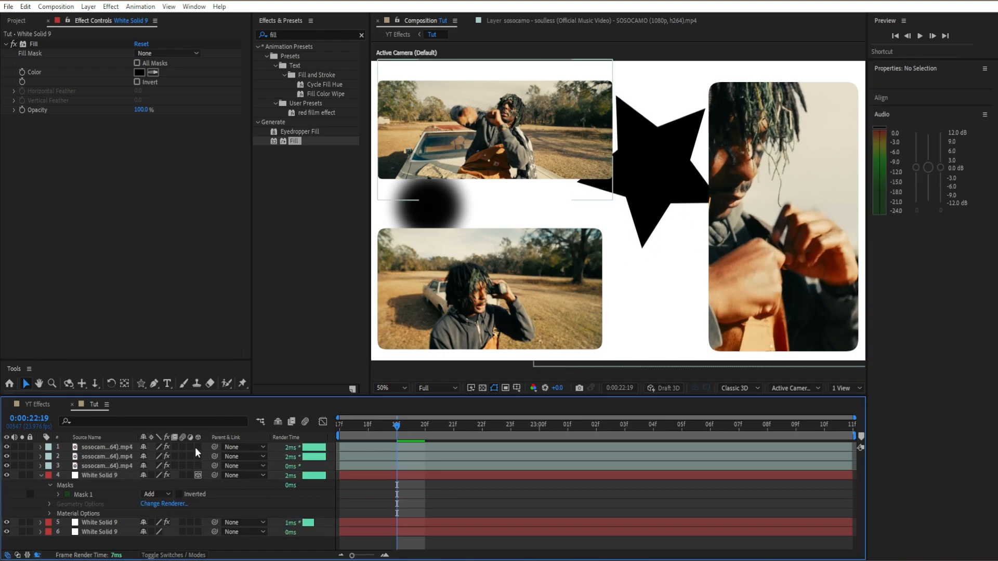
click(58, 495)
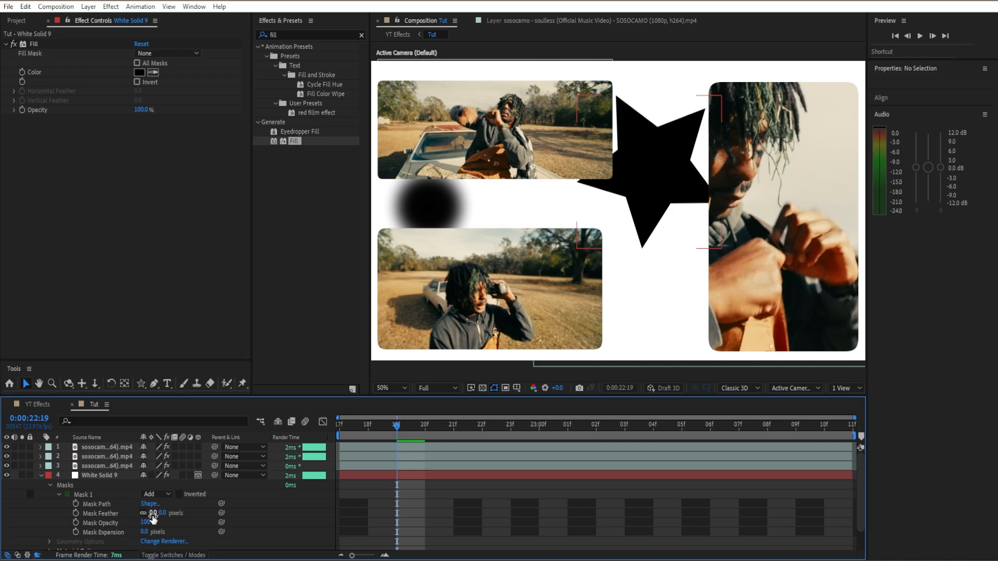
drag(155, 513, 185, 513)
drag(178, 513, 173, 515)
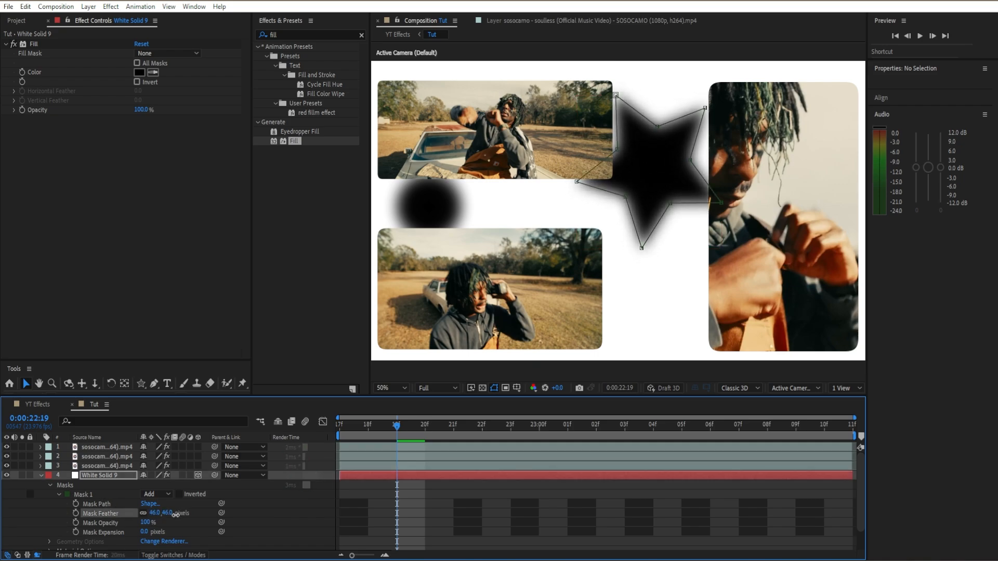
click(58, 495)
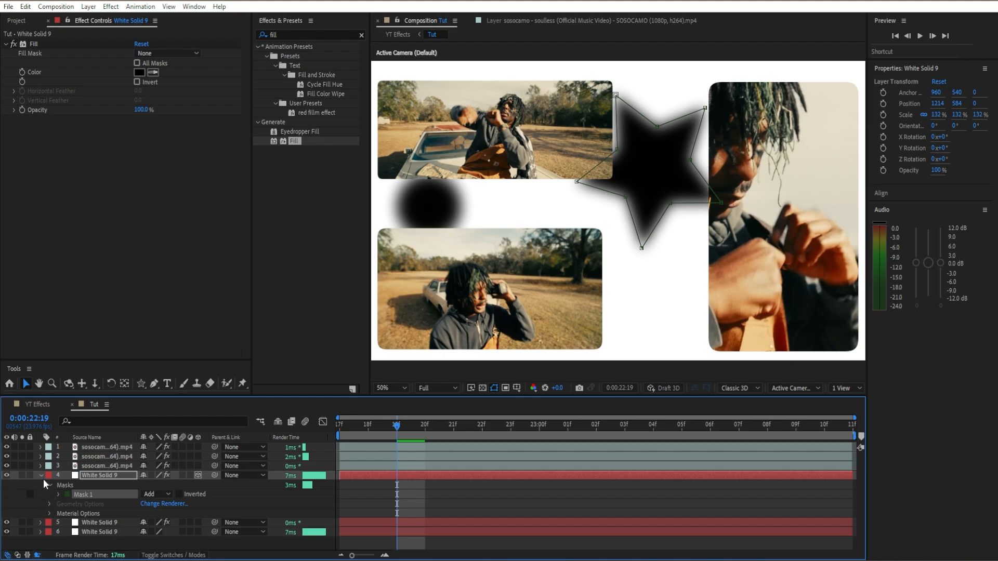
click(49, 486)
click(40, 476)
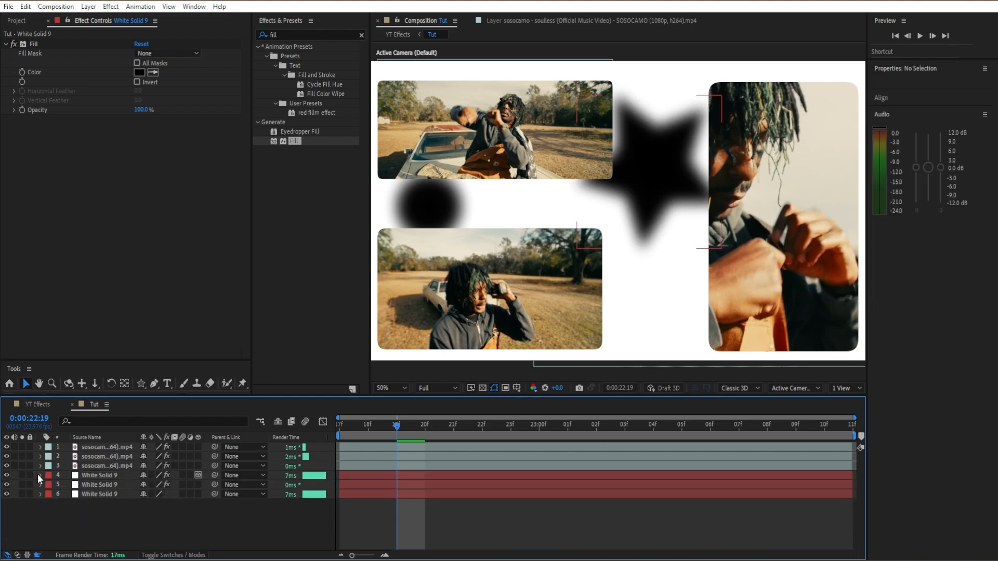
Try keyframing the star layer's X Rotation from the start of the composition at 0:00:22:17.
click(40, 475)
click(50, 504)
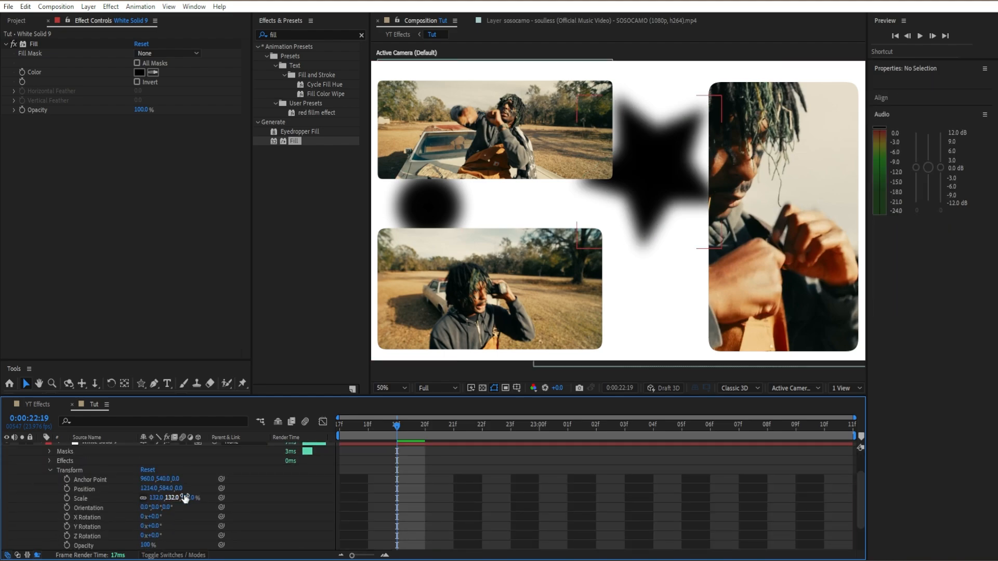
scroll(411, 492, up, 2)
drag(395, 426, 333, 438)
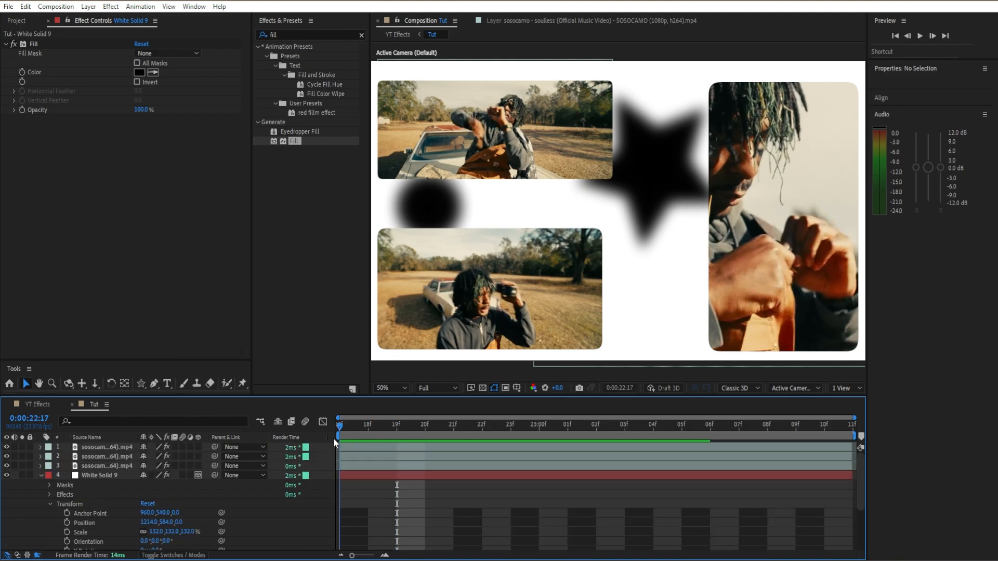
scroll(343, 452, down, 2)
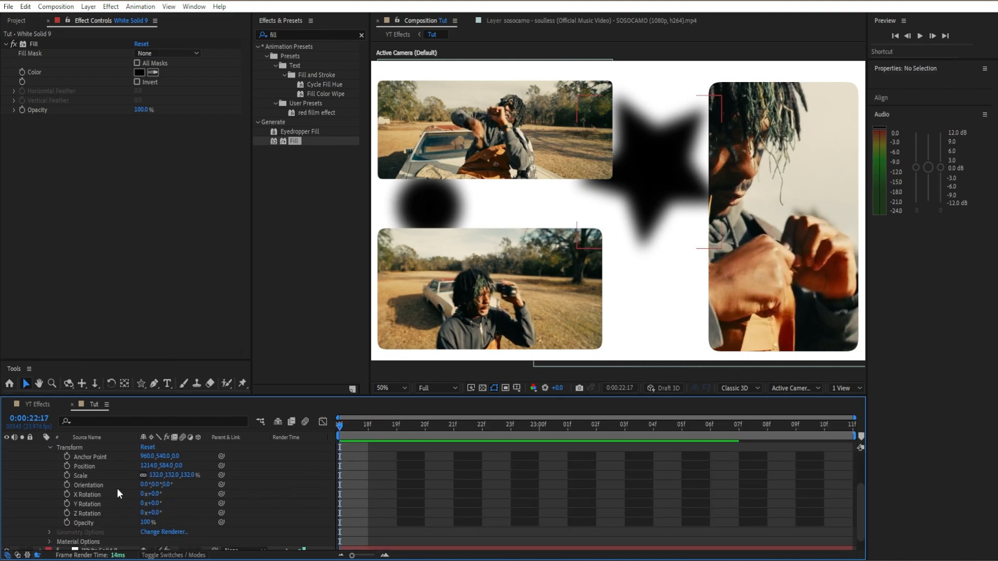
drag(159, 494, 164, 491)
key(ctrl+z)
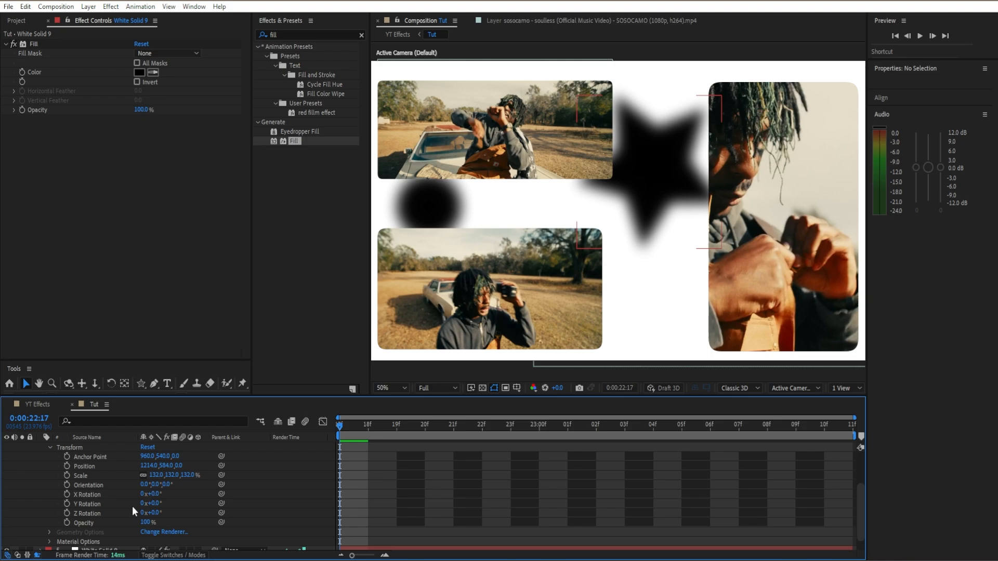
click(67, 495)
key(u)
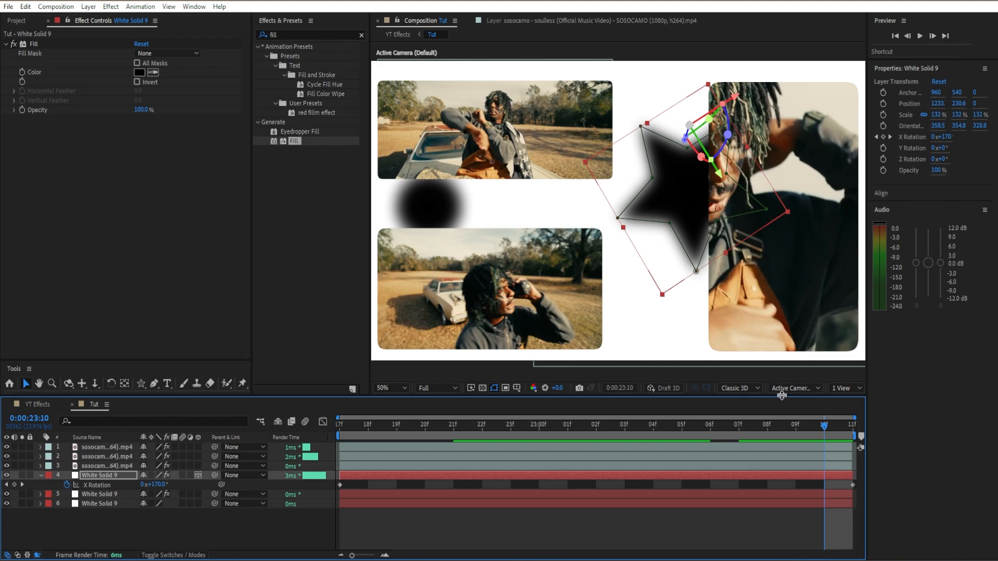
Remove the star's X Rotation keyframes and reset its X Rotation to 0° at the start of the composition.
drag(794, 426, 596, 424)
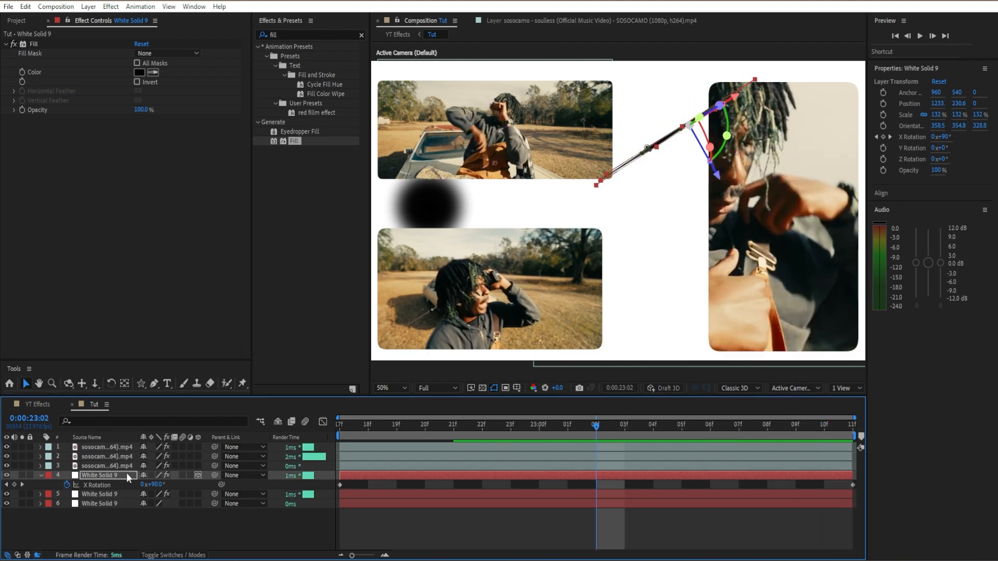
click(67, 485)
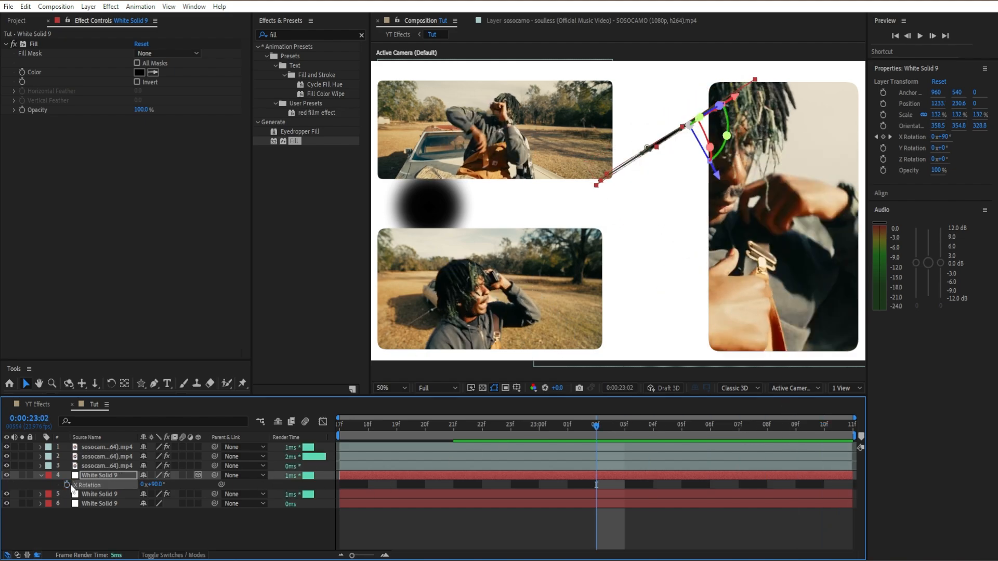
click(42, 475)
click(41, 476)
scroll(182, 493, down, 1)
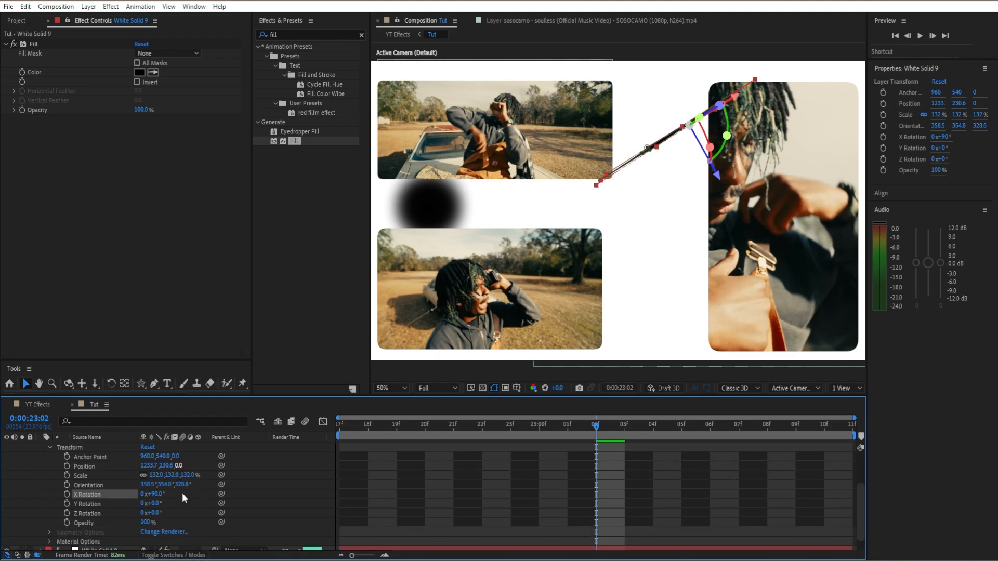
drag(362, 427, 340, 430)
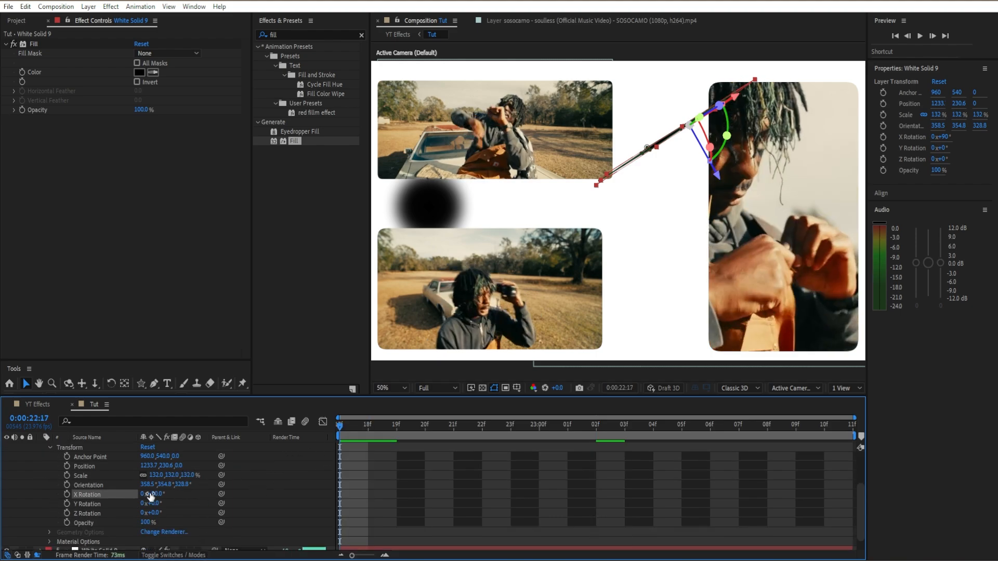
right_click(150, 495)
click(171, 429)
drag(152, 504, 175, 500)
key(ctrl+z)
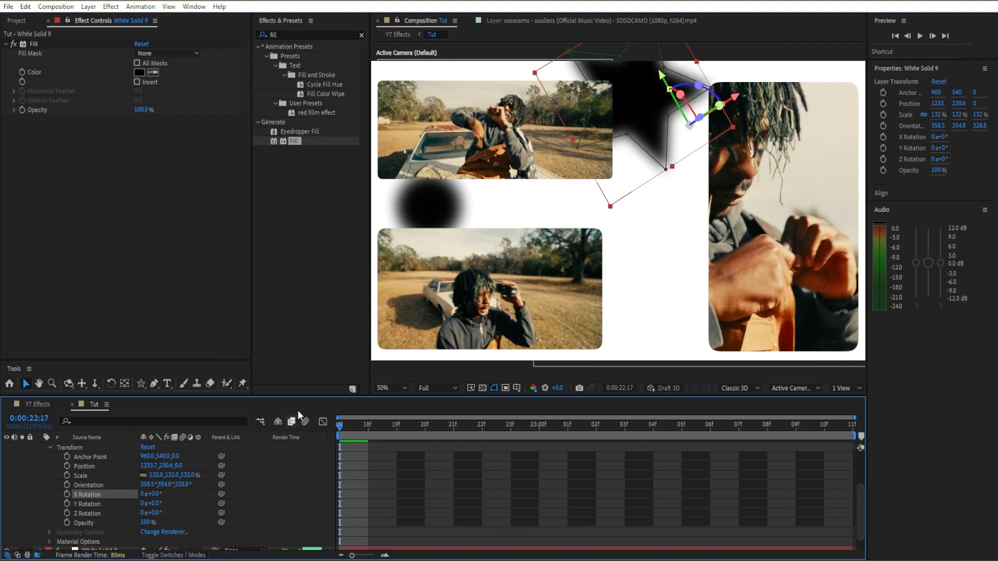
Move the star to a position of about 1345, 491 and set a Y Rotation keyframe of 0° at 0:00:22:17.
drag(639, 101, 665, 161)
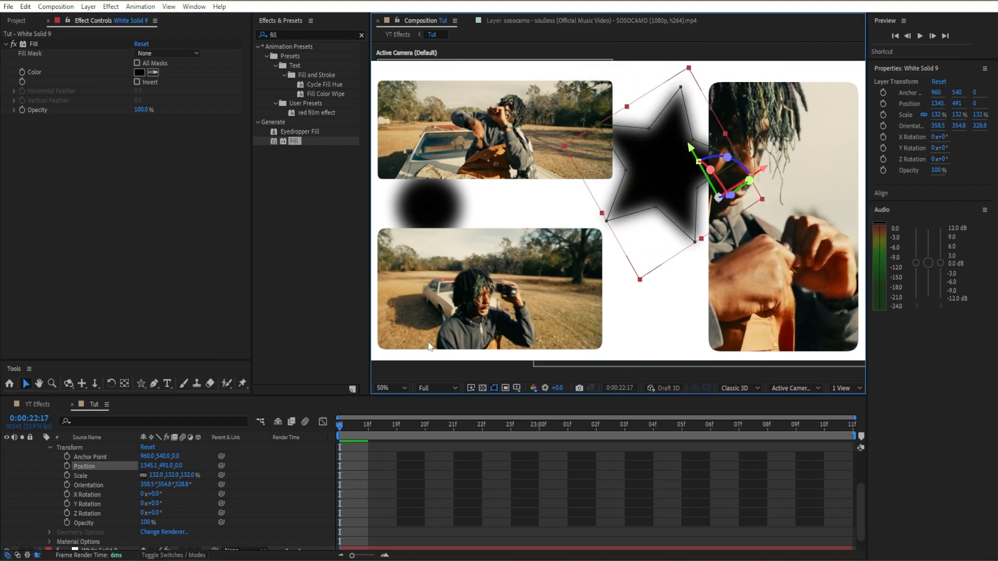
drag(155, 503, 96, 517)
click(67, 503)
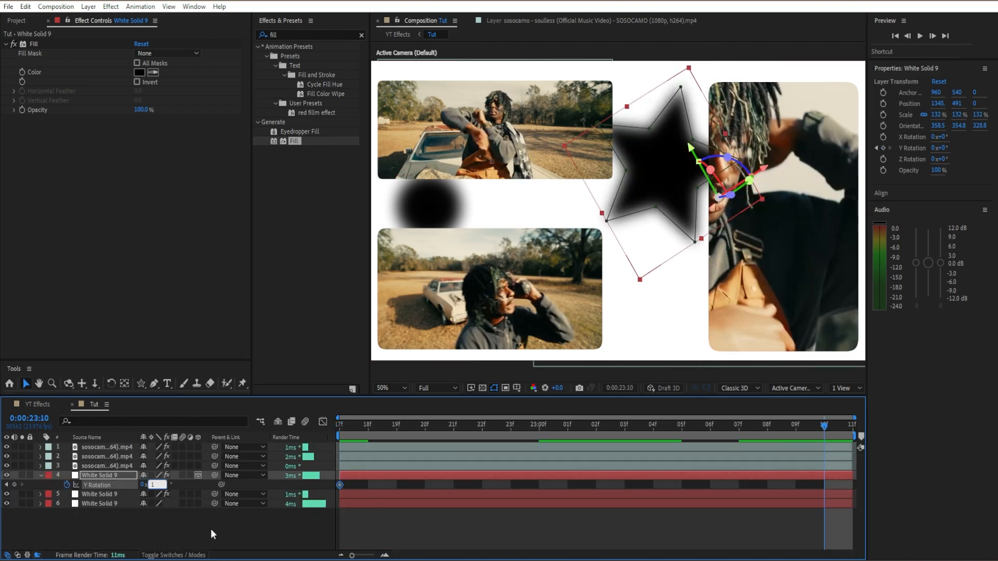
Give the star a second Y Rotation keyframe with a new angle at 0:00:23:10 and check the spin.
click(210, 529)
drag(551, 426, 307, 456)
key(u)
click(347, 502)
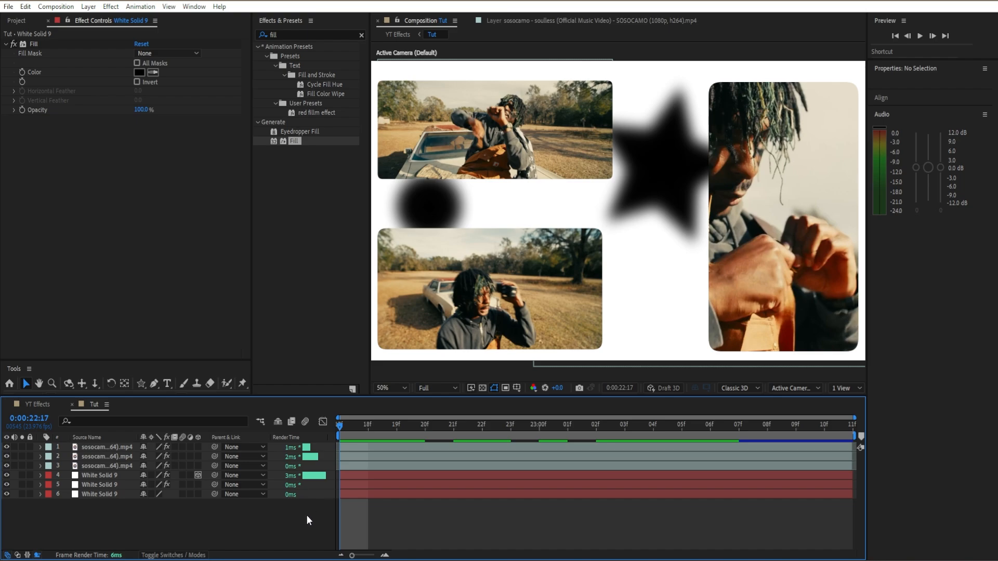
Add a new adjustment layer above all layers in the Tut composition.
right_click(332, 525)
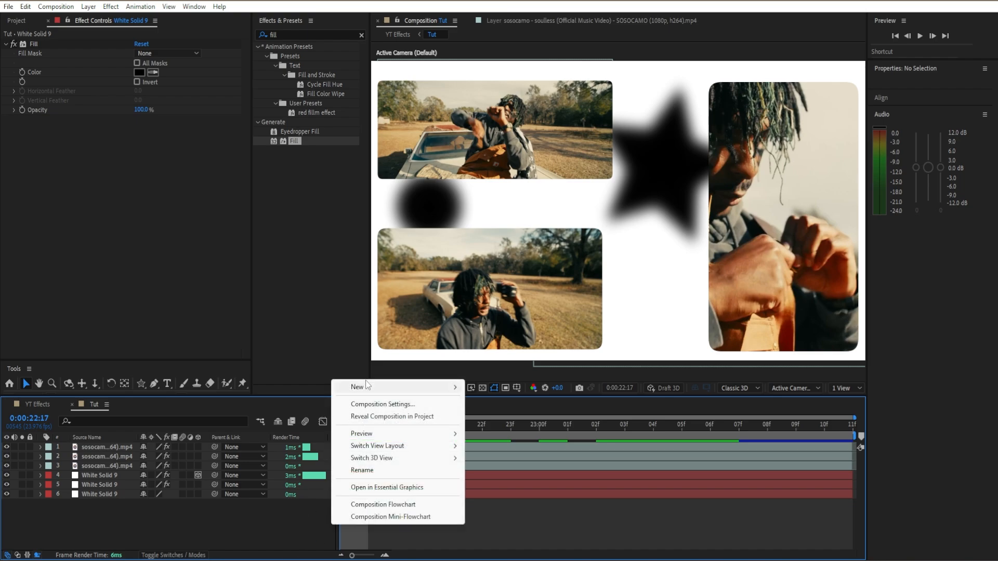
mouse_move(374, 390)
click(505, 477)
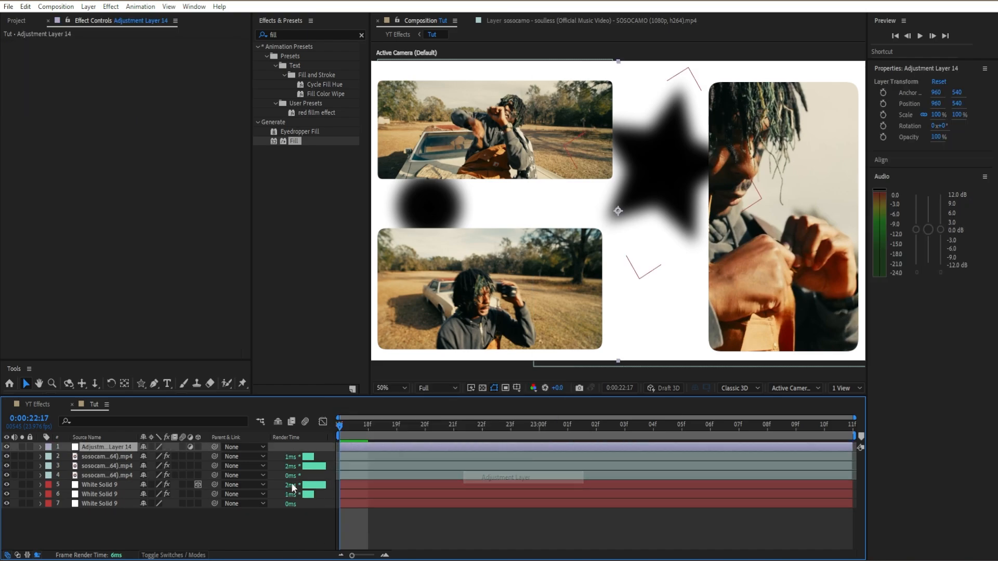
Apply the Noise effect to the adjustment layer with Amount of Noise set to 25%.
click(362, 36)
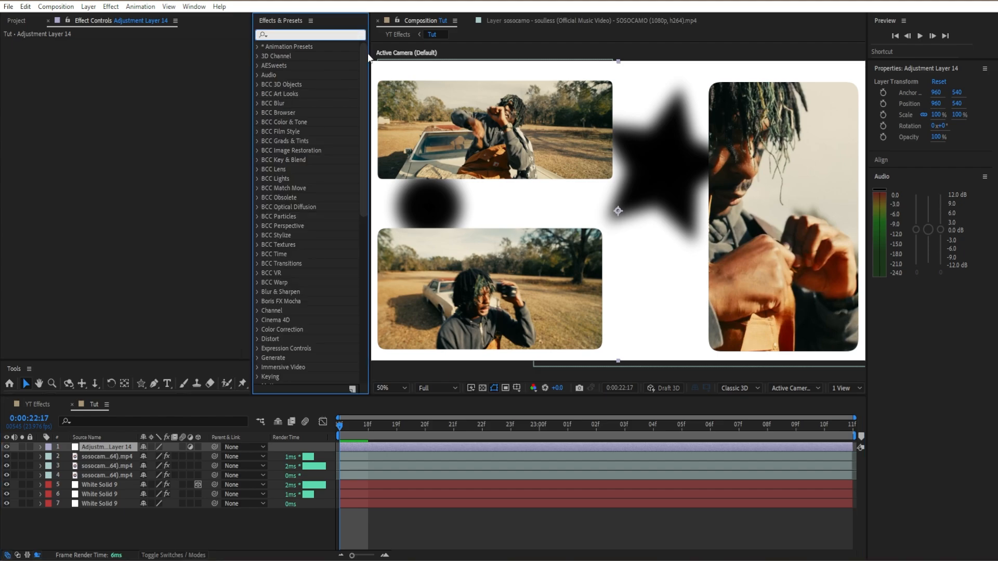
text(noise)
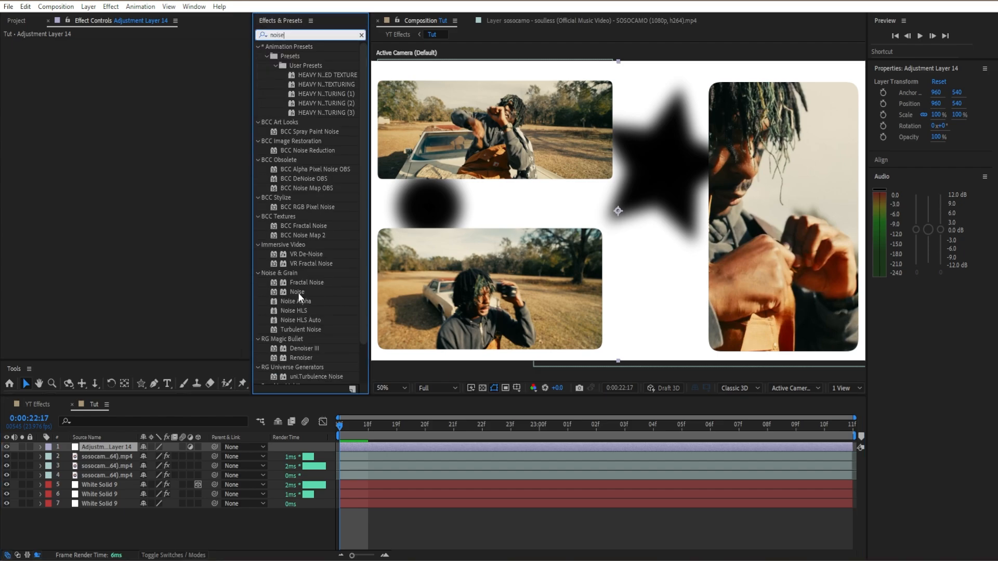
drag(298, 292, 191, 116)
click(139, 54)
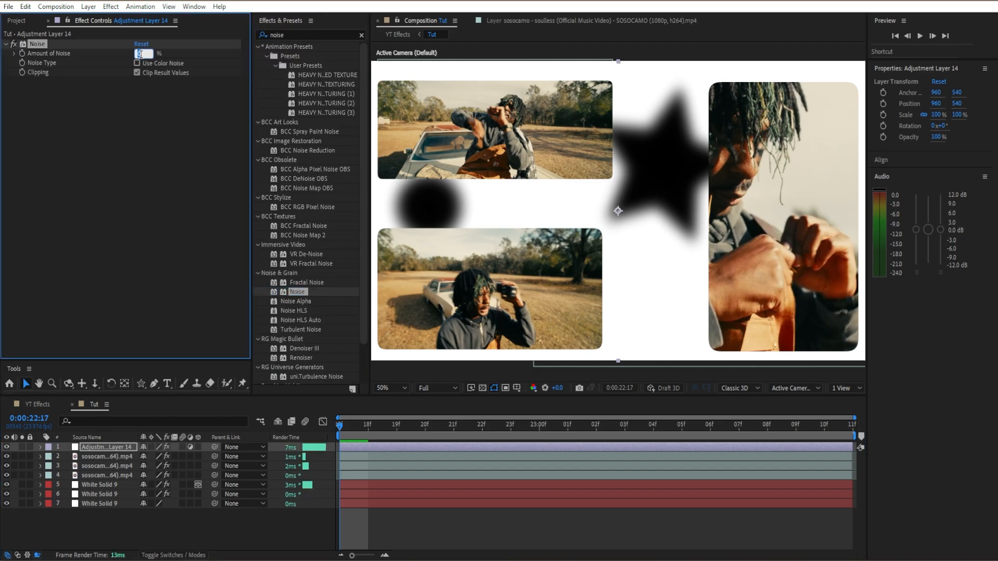
text(20)
key(Return)
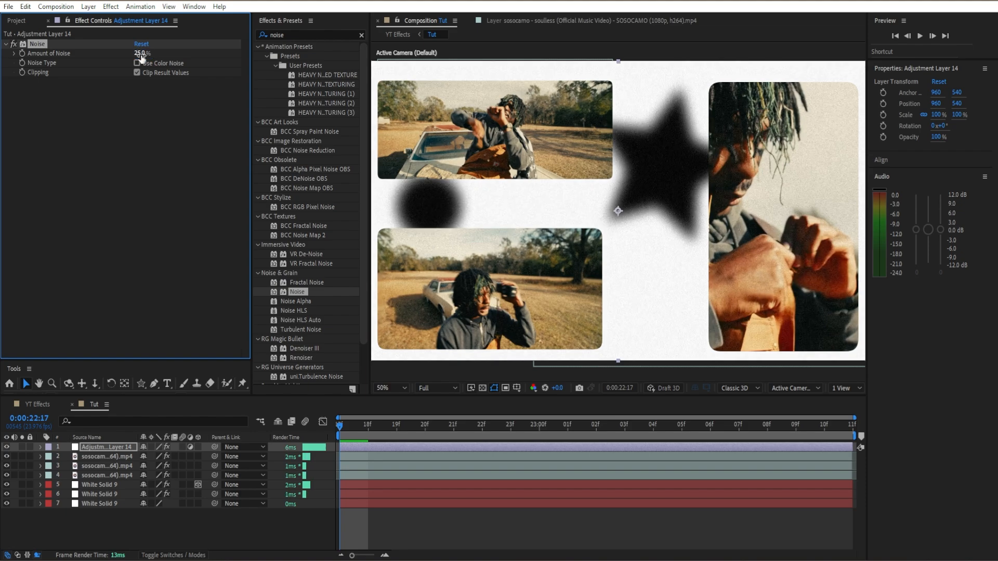
click(5, 44)
Apply the CC Threshold effect to the adjustment layer and set its Threshold to about 147.9.
click(362, 35)
click(335, 35)
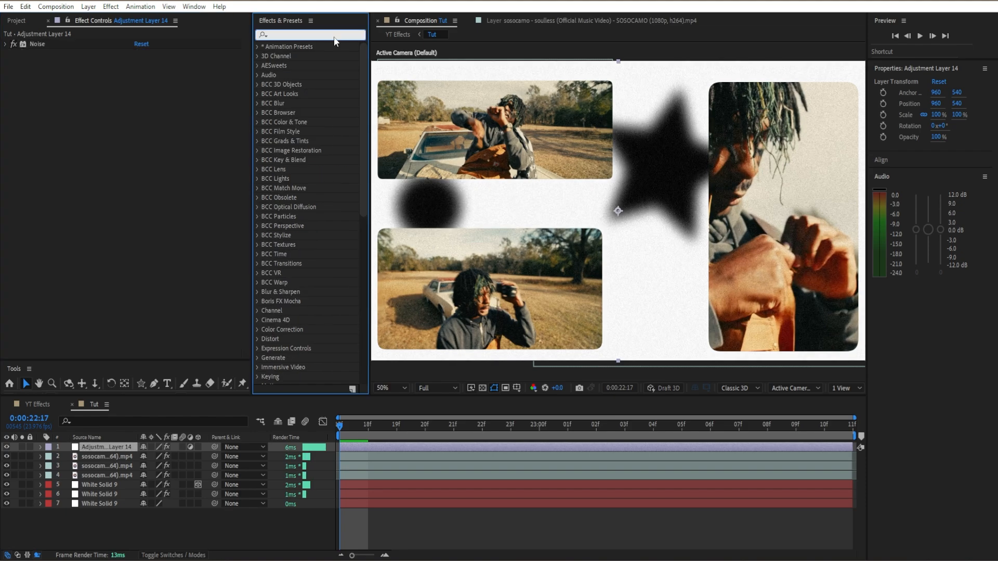
click(333, 35)
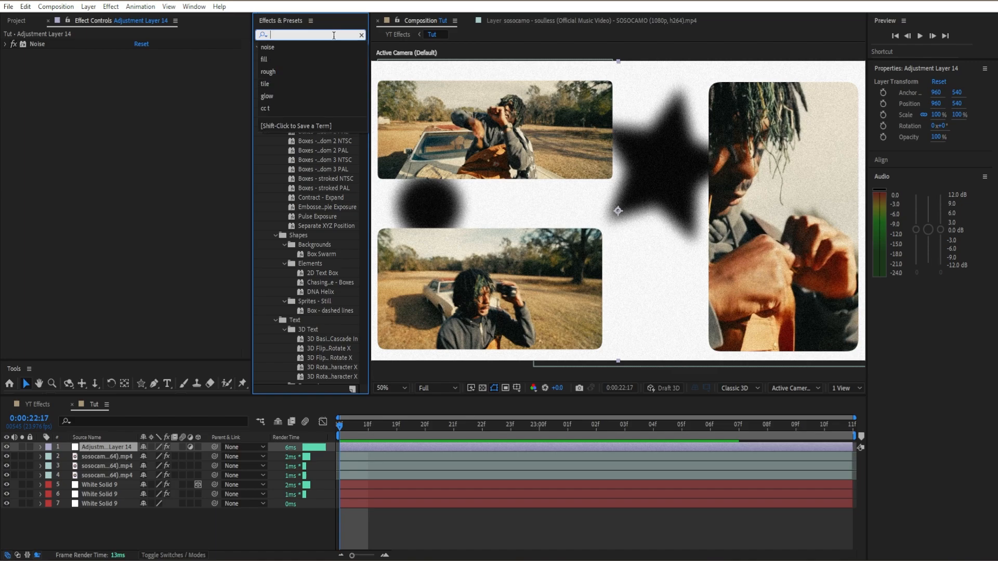
text(cc th)
drag(297, 76, 151, 150)
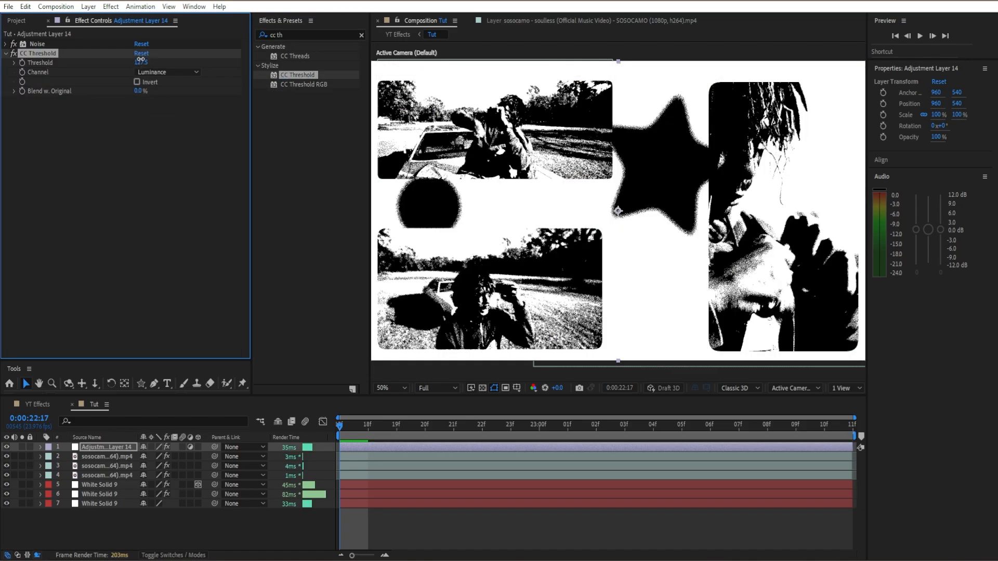
drag(139, 60, 147, 62)
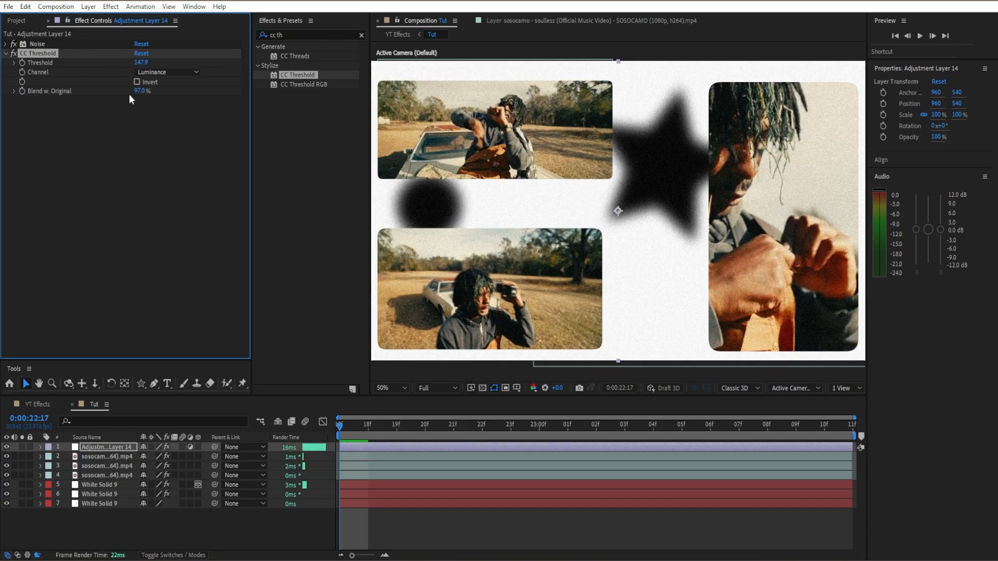
Keyframe CC Threshold's Blend w. Original at 99% at 0:00:22:17 and at 0% at 0:00:23:10.
drag(142, 92, 152, 104)
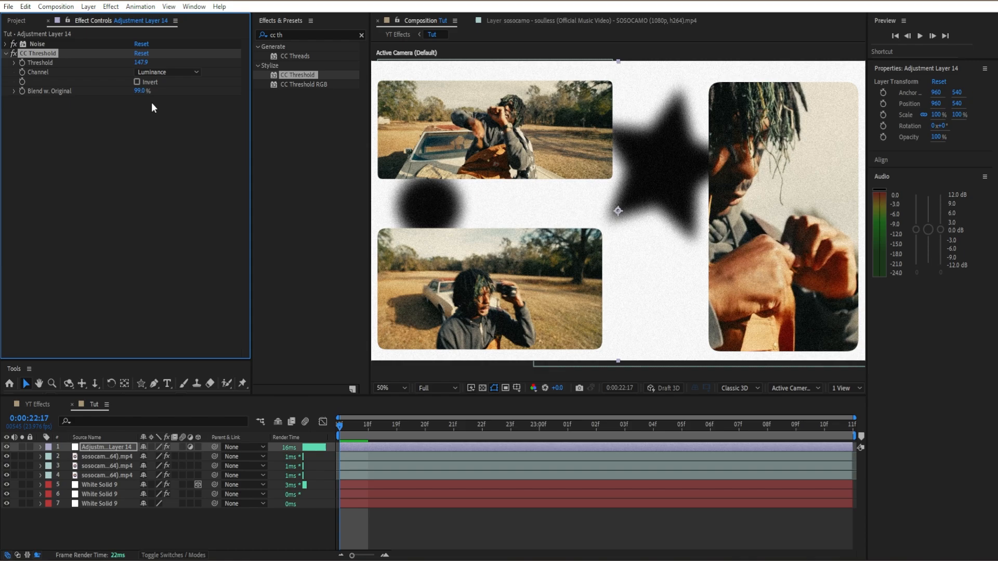
click(23, 91)
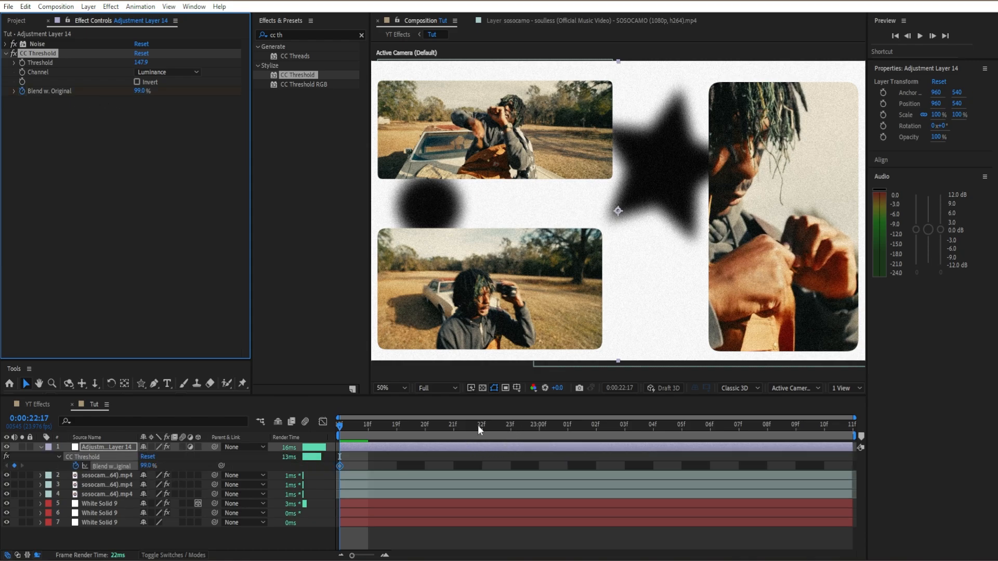
click(755, 441)
click(824, 425)
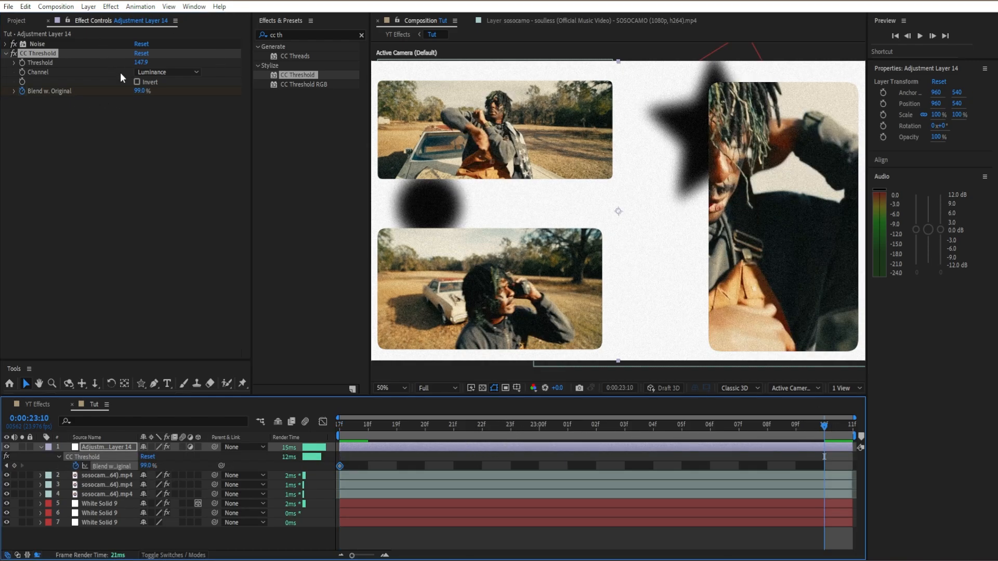
drag(140, 91, 2, 133)
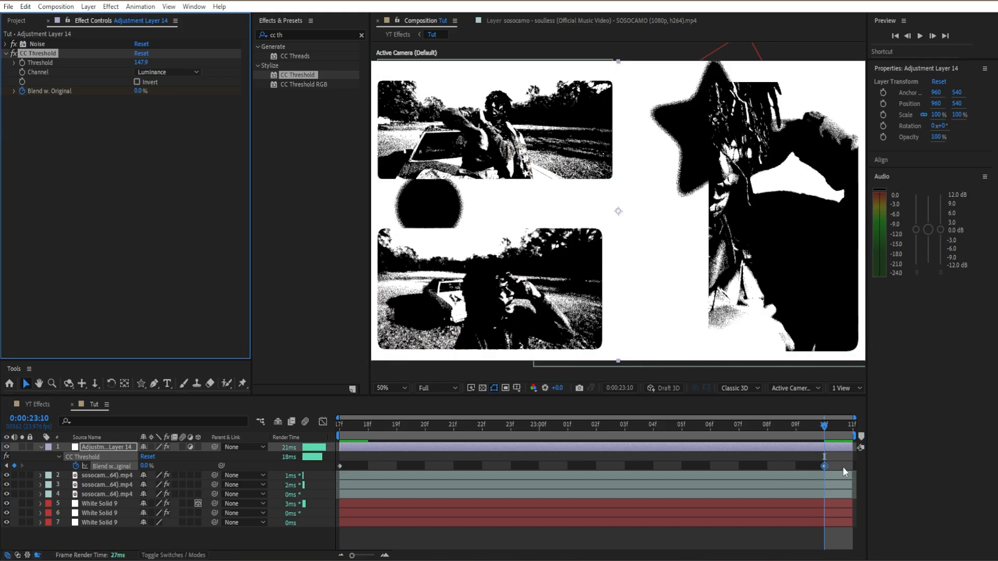
Ease both Blend w. Original keyframes and move the second one to the end of the composition.
drag(844, 467, 312, 457)
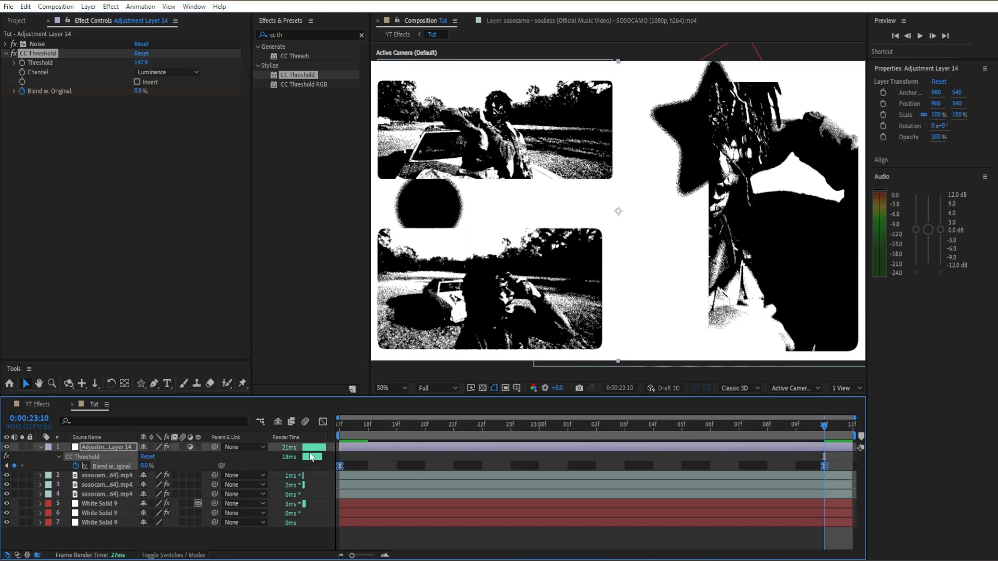
click(835, 468)
drag(826, 466, 854, 461)
drag(825, 427, 327, 438)
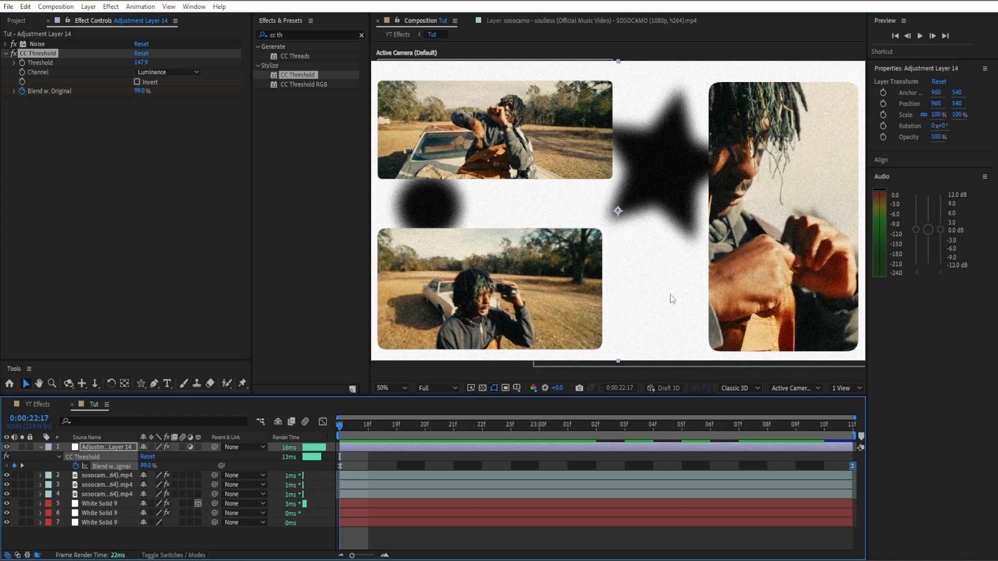
drag(370, 435, 825, 435)
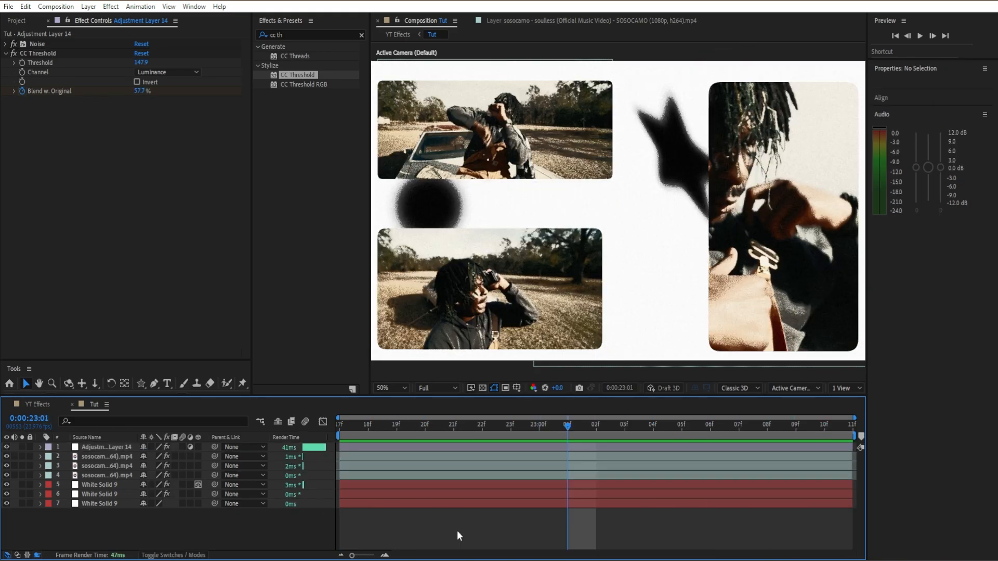